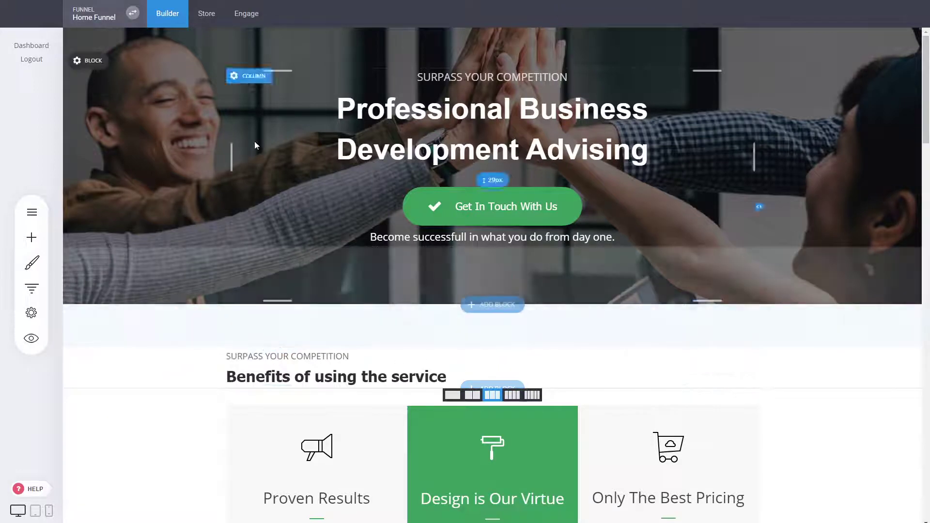
- Insert the red company/menu bar template from the Footers category below the hero
{"action": "left_click", "coordinate": [514, 309]}
{"action": "left_click", "coordinate": [105, 250]}
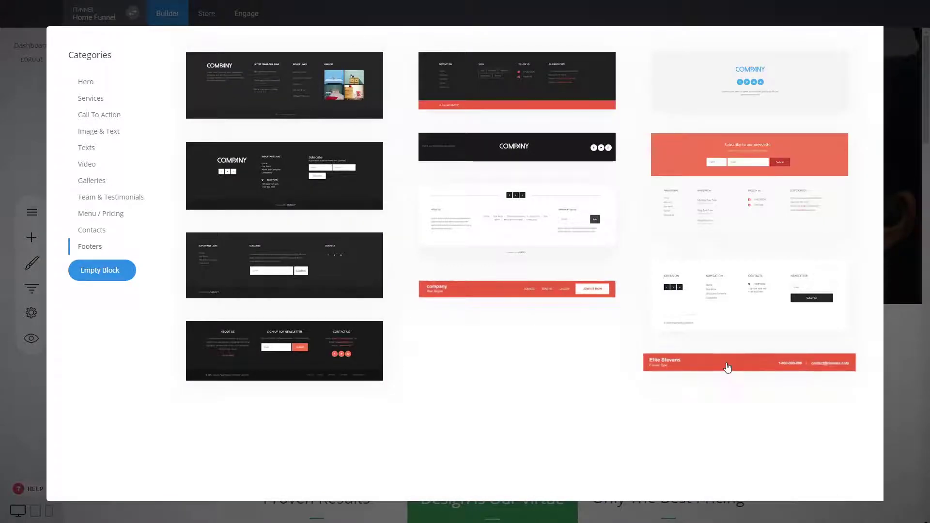
{"action": "left_click", "coordinate": [506, 294]}
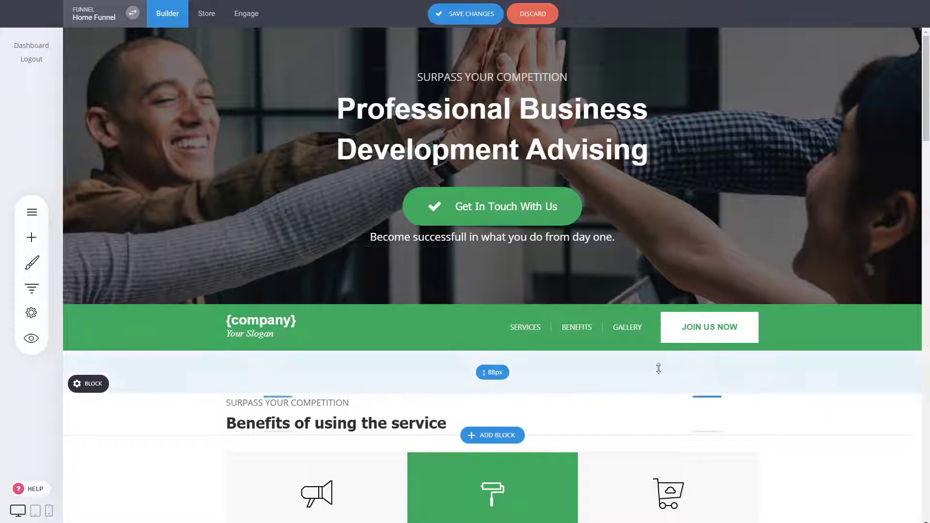
- Stretch the header block to full page width and adjust its padding and side margins
{"action": "left_click_drag", "start_coordinate": [552, 310], "coordinate": [556, 313]}
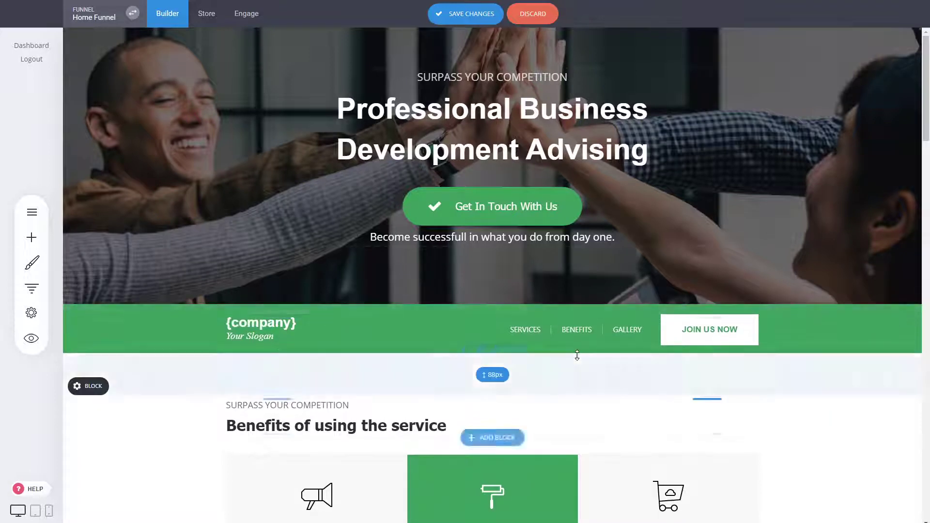
{"action": "left_click_drag", "start_coordinate": [581, 347], "coordinate": [583, 349]}
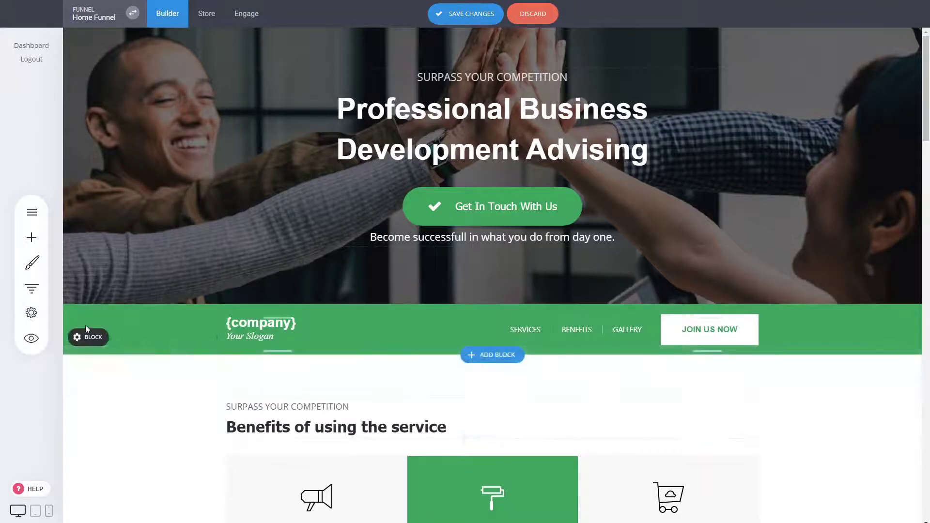
{"action": "mouse_move", "coordinate": [92, 337]}
{"action": "left_click", "coordinate": [136, 339]}
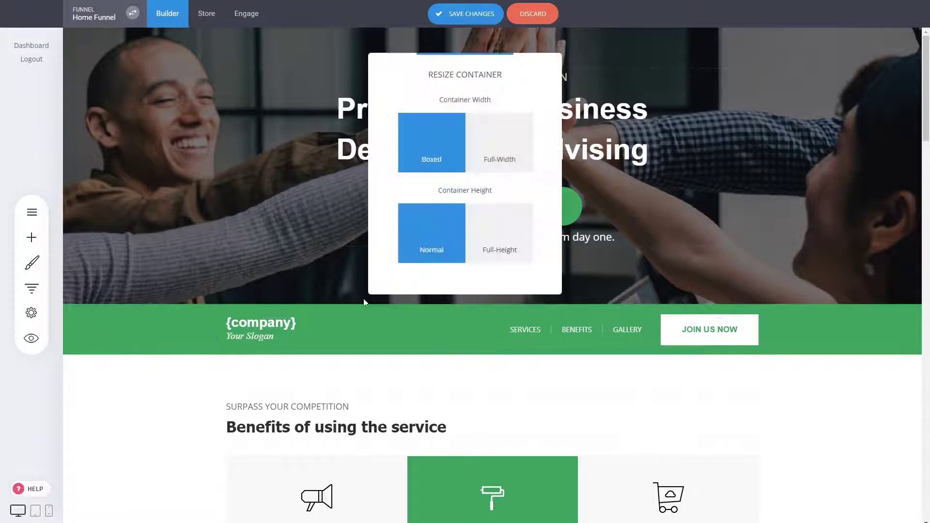
{"action": "left_click", "coordinate": [508, 151]}
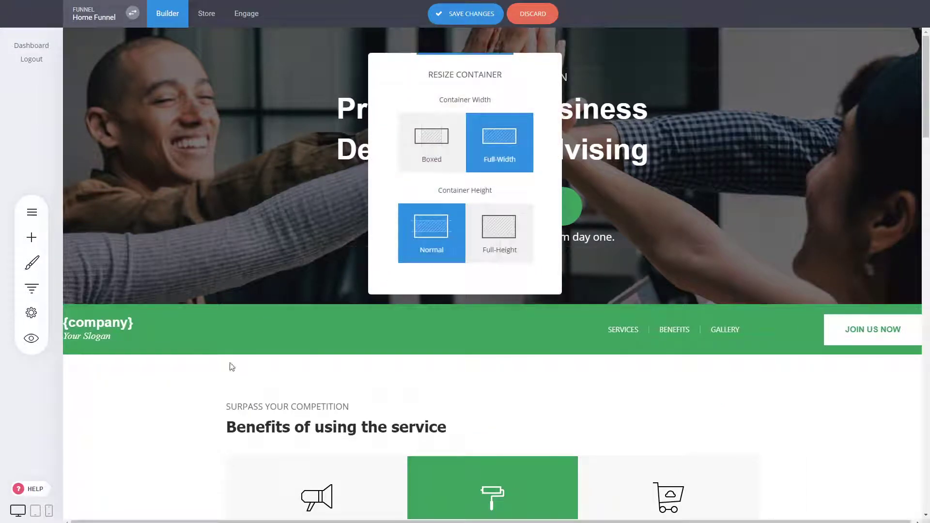
{"action": "left_click", "coordinate": [241, 360]}
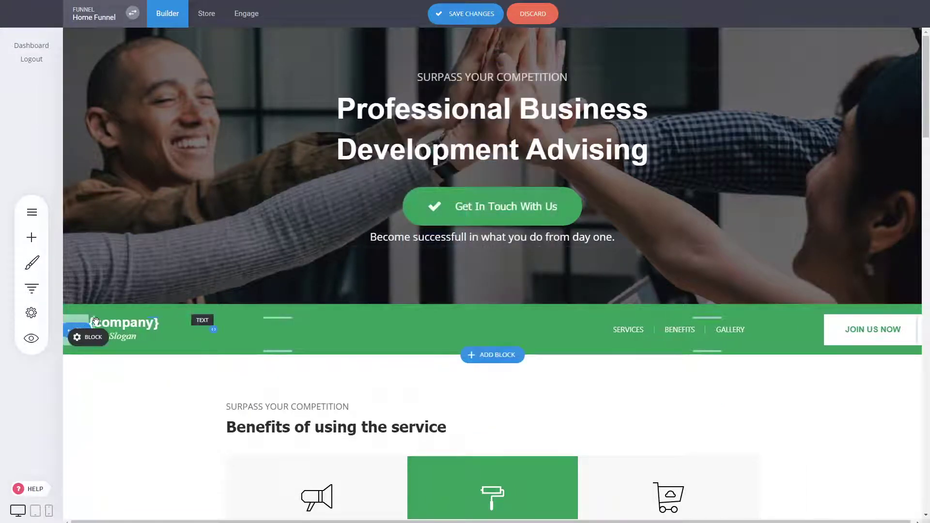
{"action": "left_click_drag", "start_coordinate": [913, 328], "coordinate": [886, 328]}
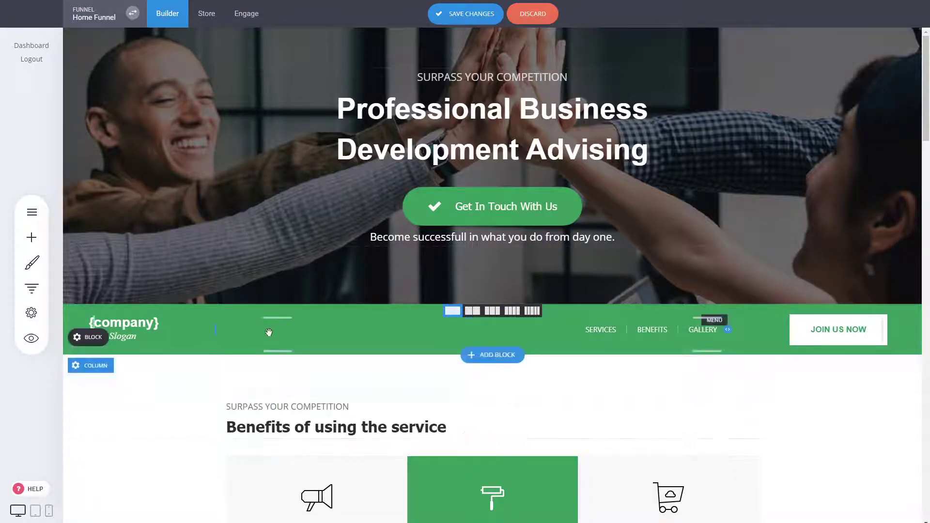
- Split the header into three columns: widened logo left, centred menu middle, Join Us Now right
{"action": "left_click", "coordinate": [493, 311]}
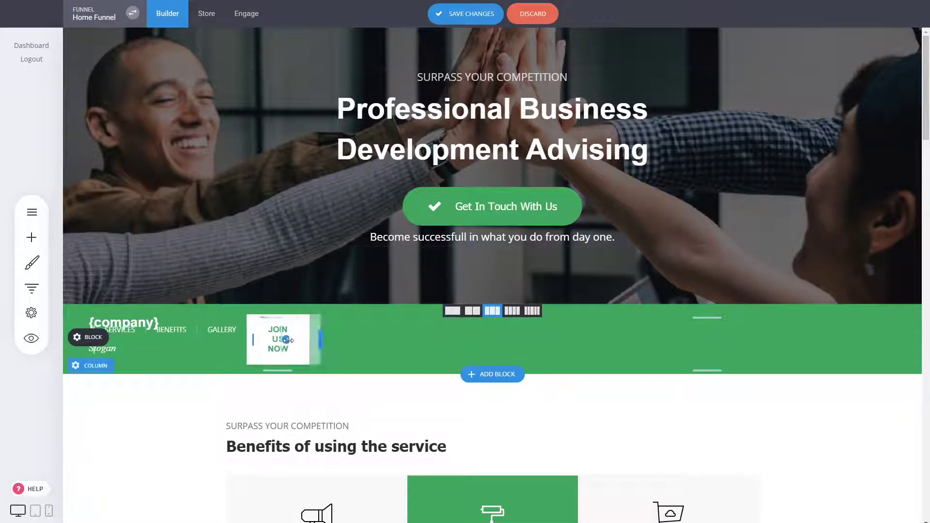
{"action": "left_click_drag", "start_coordinate": [272, 353], "coordinate": [721, 343]}
{"action": "left_click_drag", "start_coordinate": [206, 335], "coordinate": [514, 331]}
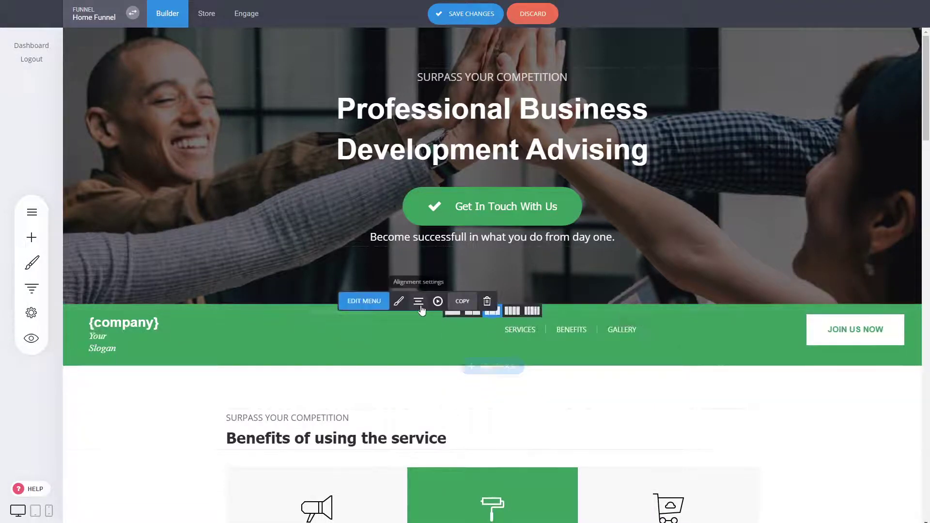
{"action": "left_click", "coordinate": [419, 303]}
{"action": "left_click", "coordinate": [436, 244]}
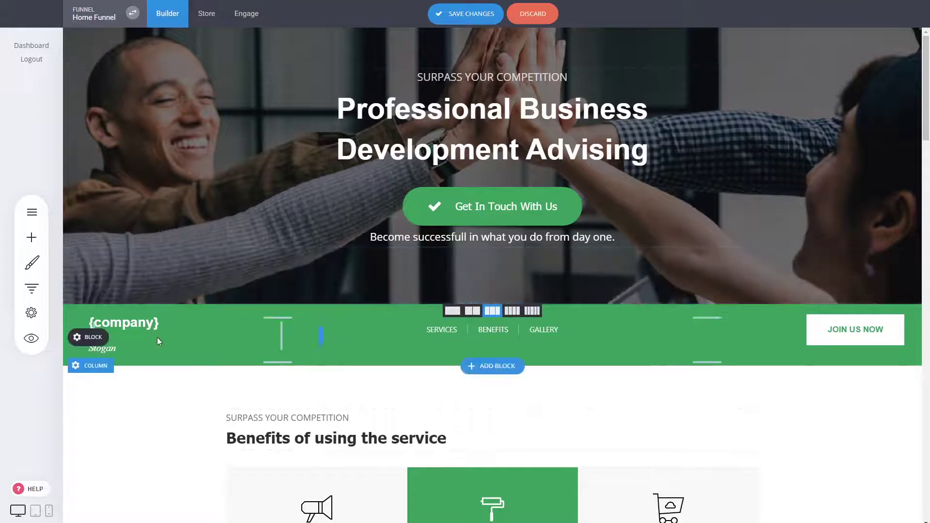
{"action": "left_click_drag", "start_coordinate": [122, 335], "coordinate": [211, 329]}
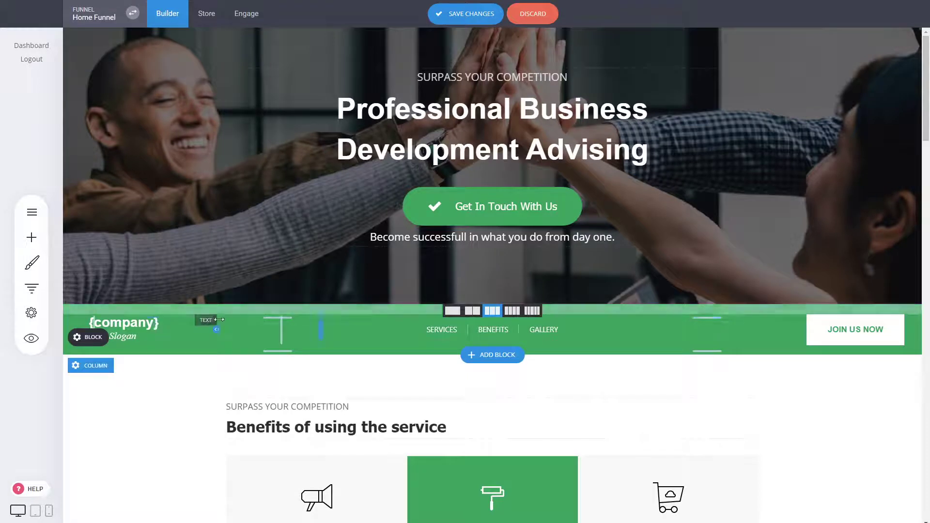
- Add the Social Media share icons widget to the header's right column
{"action": "left_click", "coordinate": [31, 237]}
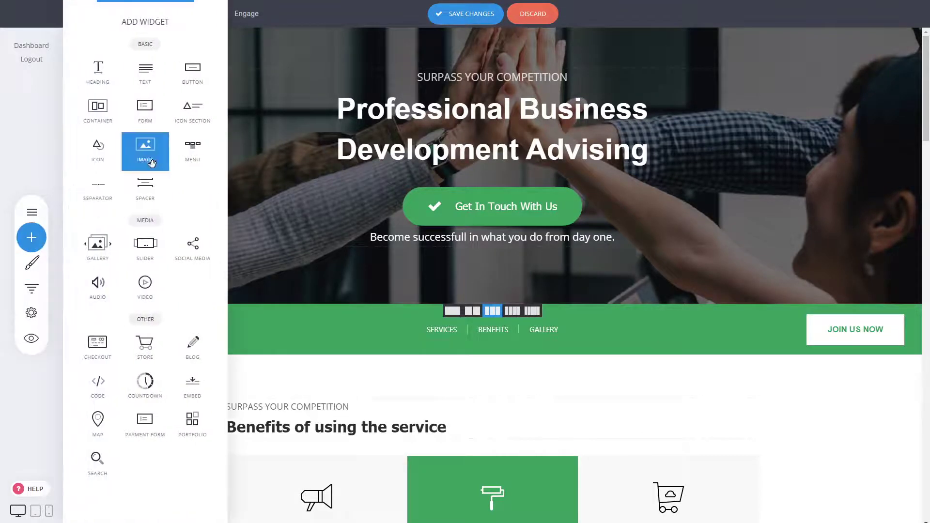
{"action": "left_click", "coordinate": [547, 411]}
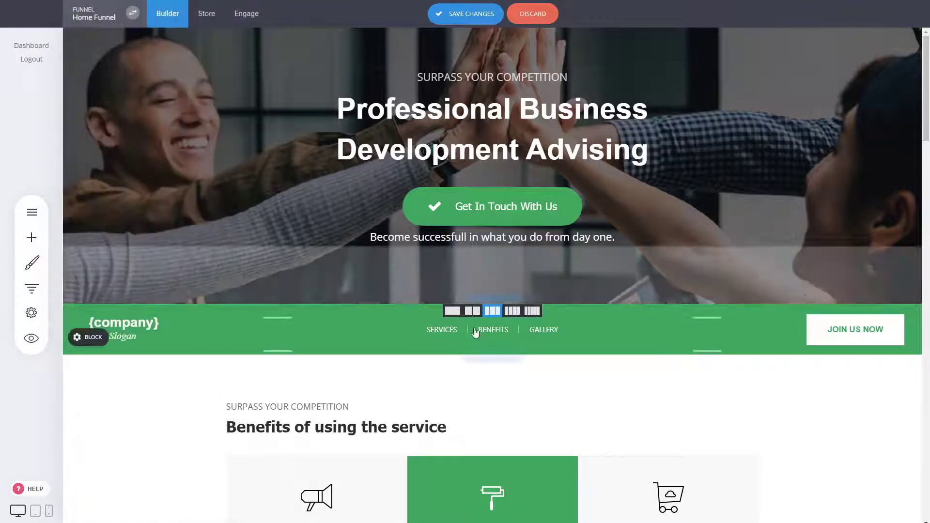
{"action": "left_click", "coordinate": [32, 237]}
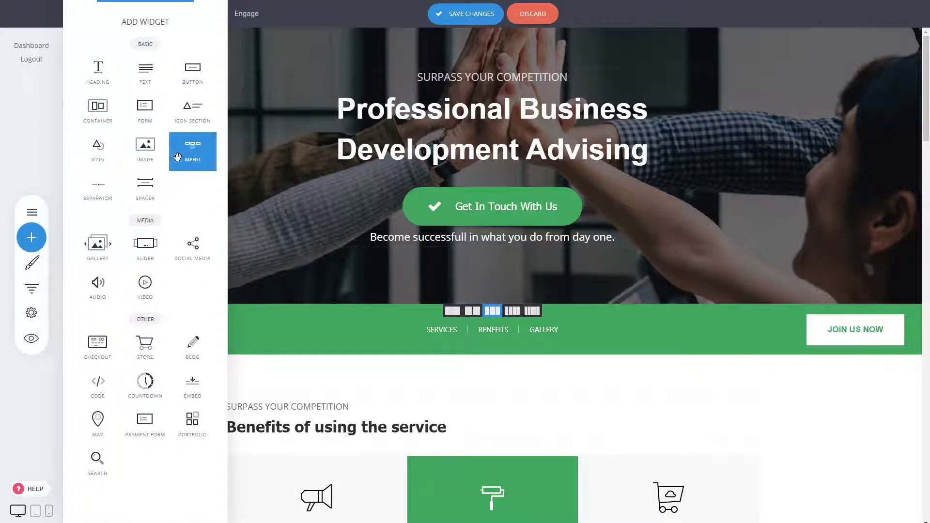
{"action": "left_click_drag", "start_coordinate": [192, 244], "coordinate": [896, 328]}
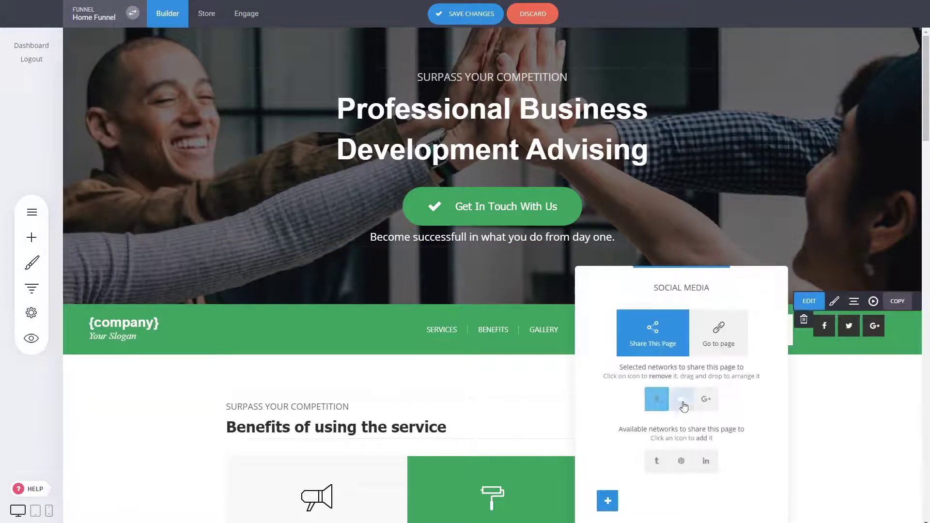
{"action": "left_click", "coordinate": [850, 383]}
- Lower the social icons with extra top padding
{"action": "left_click", "coordinate": [834, 300]}
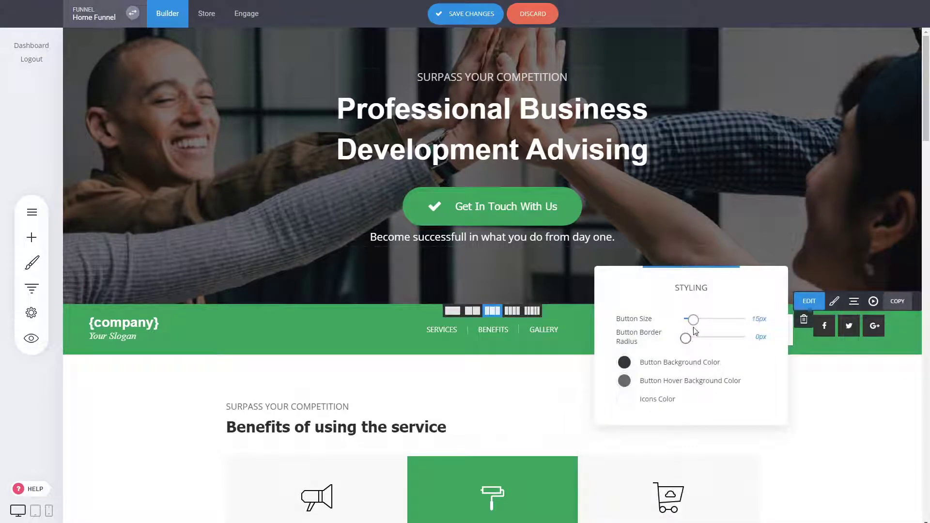
{"action": "left_click", "coordinate": [856, 368]}
{"action": "left_click_drag", "start_coordinate": [846, 317], "coordinate": [847, 323]}
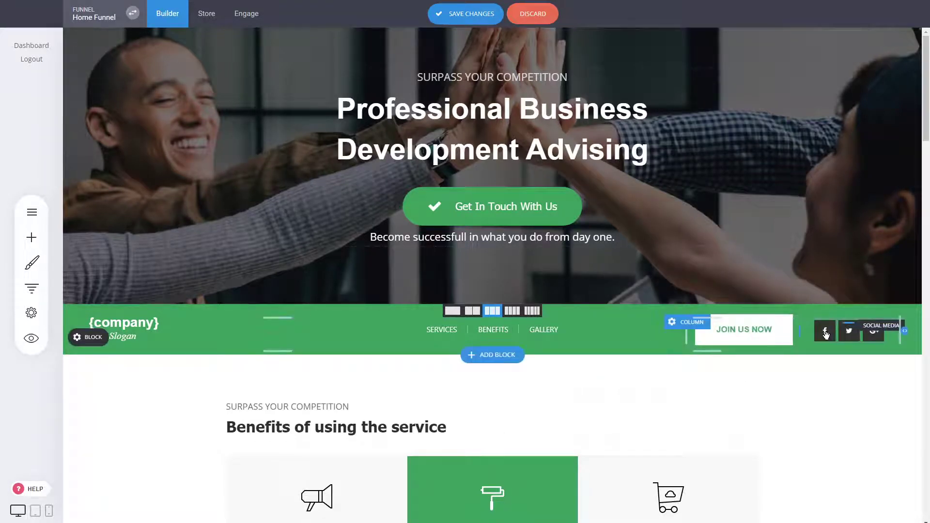
- Style the social icons as fully round buttons with white backgrounds and green glyphs
{"action": "left_click", "coordinate": [848, 330]}
{"action": "left_click", "coordinate": [833, 306]}
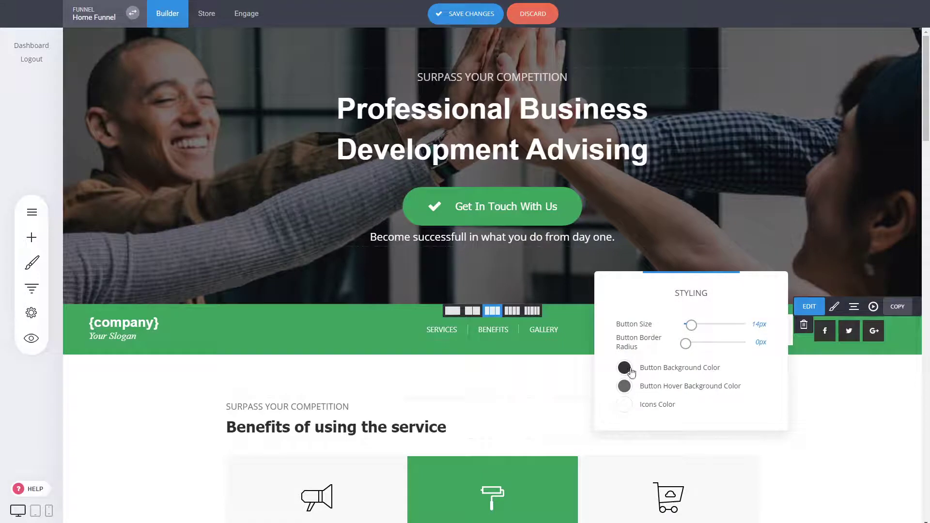
{"action": "left_click_drag", "start_coordinate": [685, 343], "coordinate": [747, 343]}
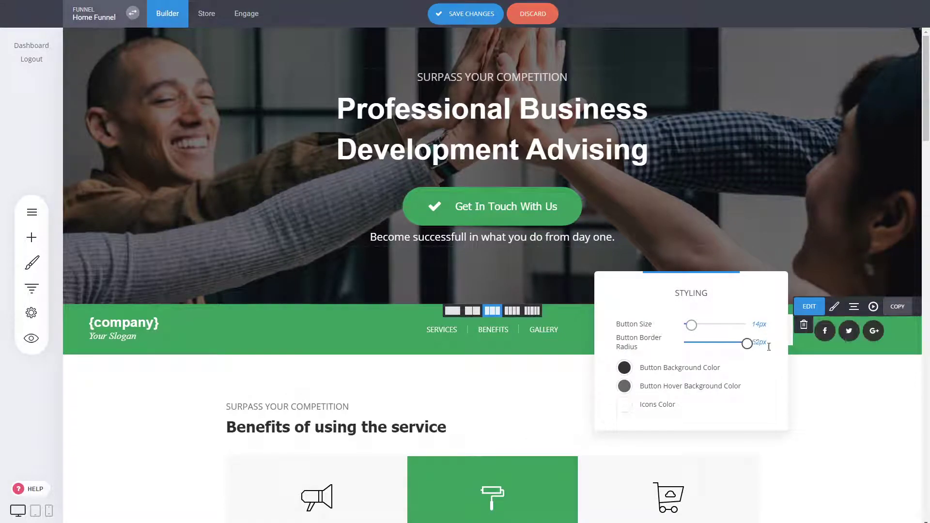
{"action": "left_click", "coordinate": [623, 368]}
{"action": "left_click", "coordinate": [737, 459]}
{"action": "left_click", "coordinate": [699, 283]}
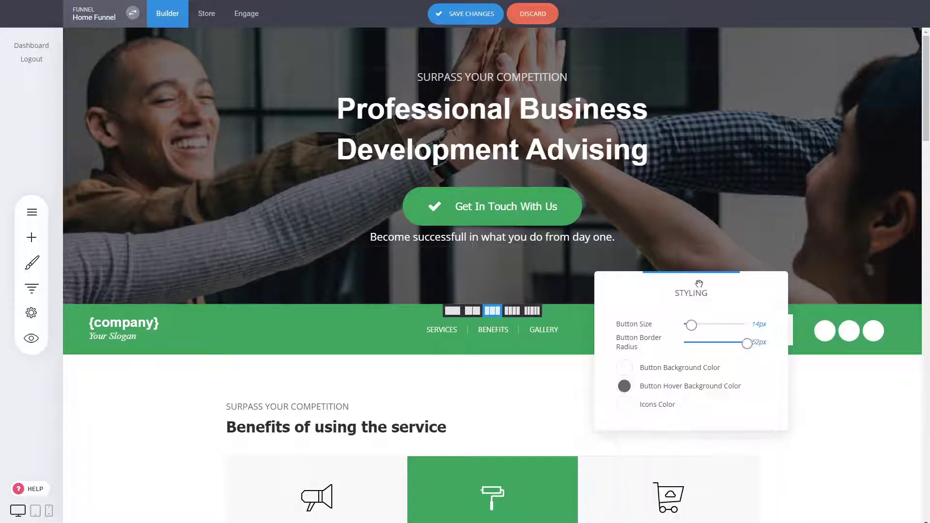
{"action": "left_click", "coordinate": [624, 367]}
{"action": "left_click", "coordinate": [613, 389]}
{"action": "left_click", "coordinate": [623, 404]}
{"action": "left_click", "coordinate": [652, 437]}
{"action": "left_click", "coordinate": [823, 385]}
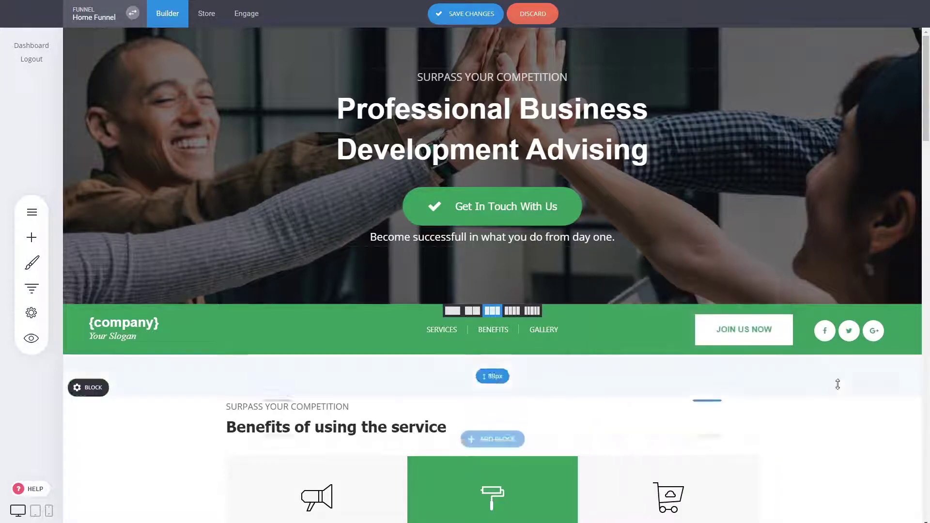
- Align the header column's content to the vertical middle
{"action": "mouse_move", "coordinate": [315, 338]}
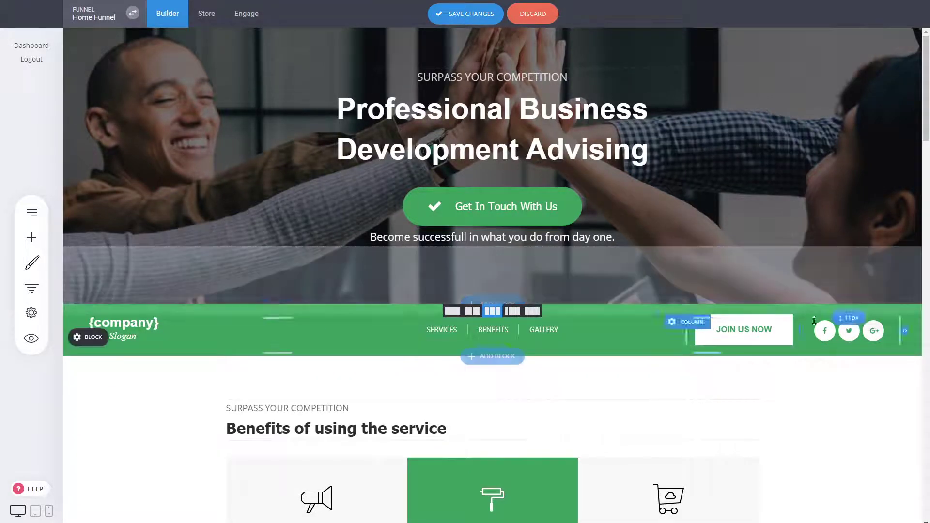
{"action": "left_click", "coordinate": [328, 323]}
{"action": "left_click", "coordinate": [509, 301]}
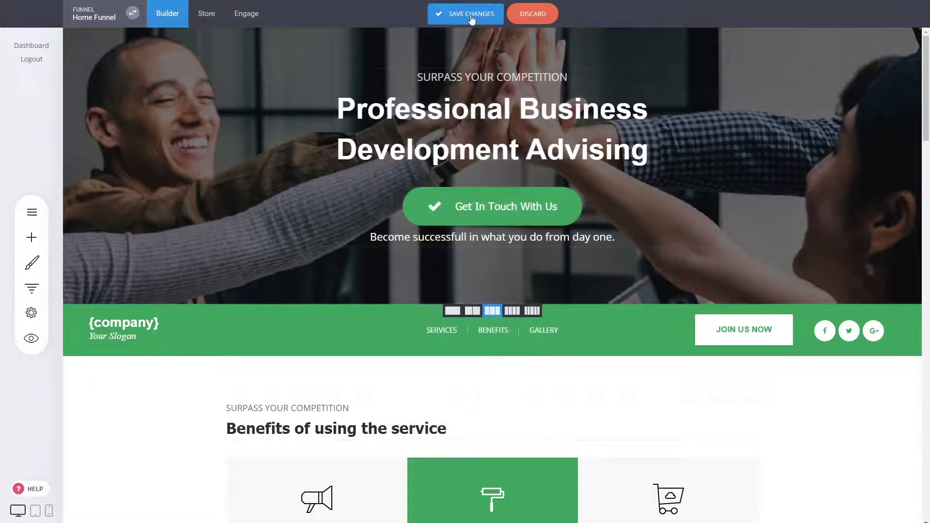
- Save, move the green header block above the hero, and save again
{"action": "left_click", "coordinate": [471, 19]}
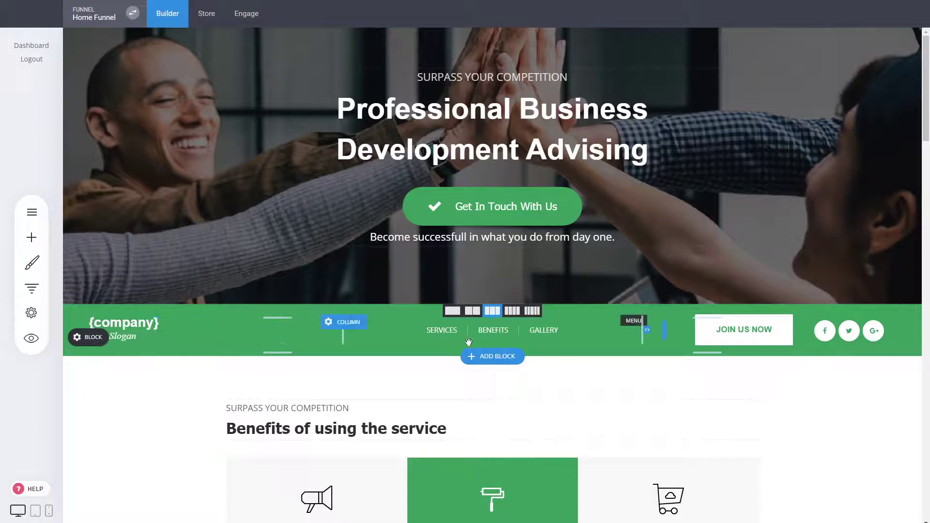
{"action": "left_click_drag", "start_coordinate": [153, 343], "coordinate": [184, 63]}
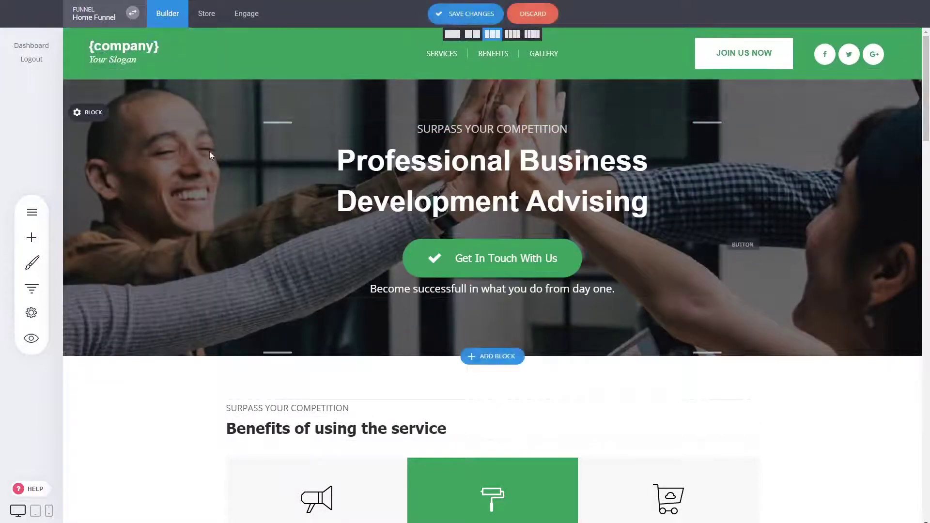
{"action": "left_click", "coordinate": [478, 15]}
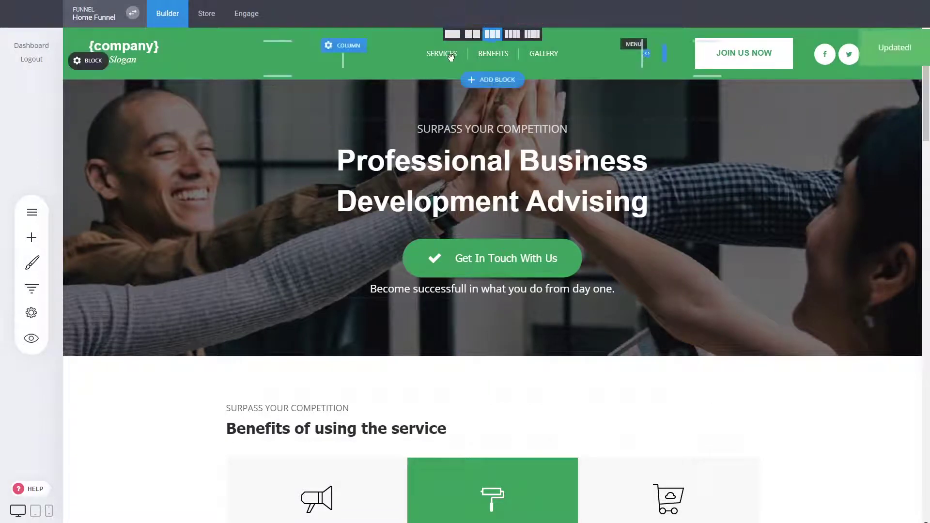
- Try the burger menu style, revert to horizontal, and review the Services, Benefits, Gallery items
{"action": "left_click", "coordinate": [450, 56]}
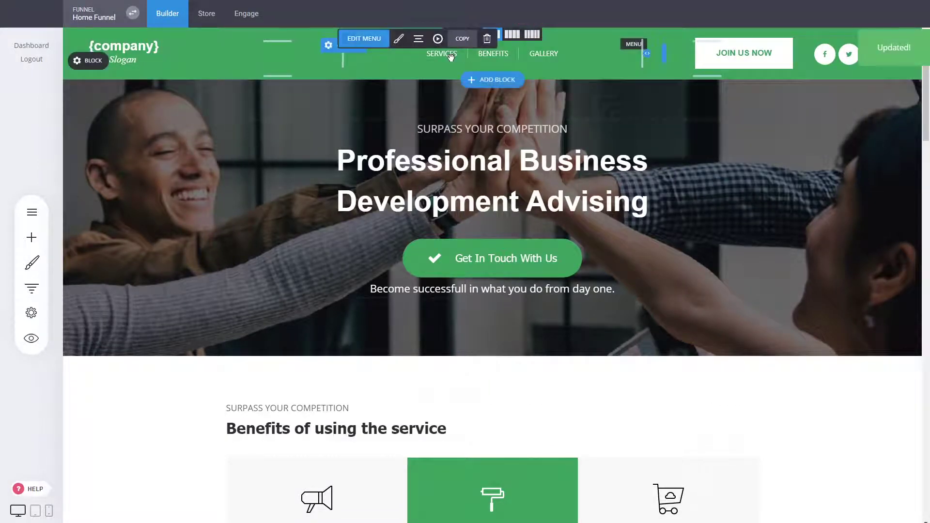
{"action": "left_click", "coordinate": [398, 38]}
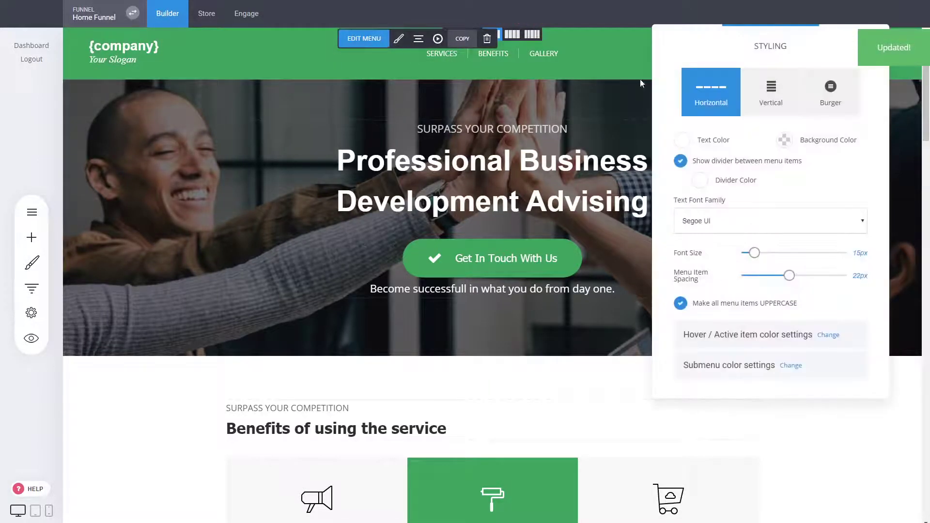
{"action": "left_click", "coordinate": [827, 101]}
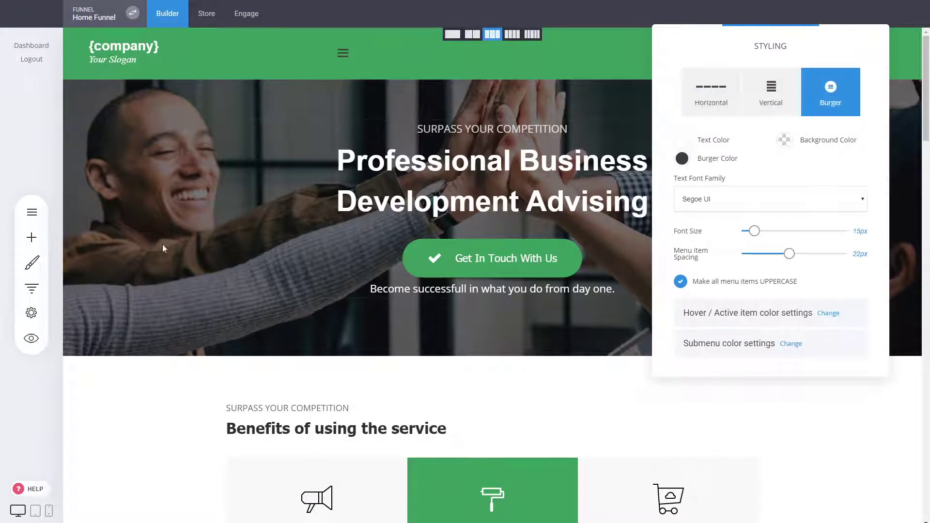
{"action": "left_click", "coordinate": [717, 101]}
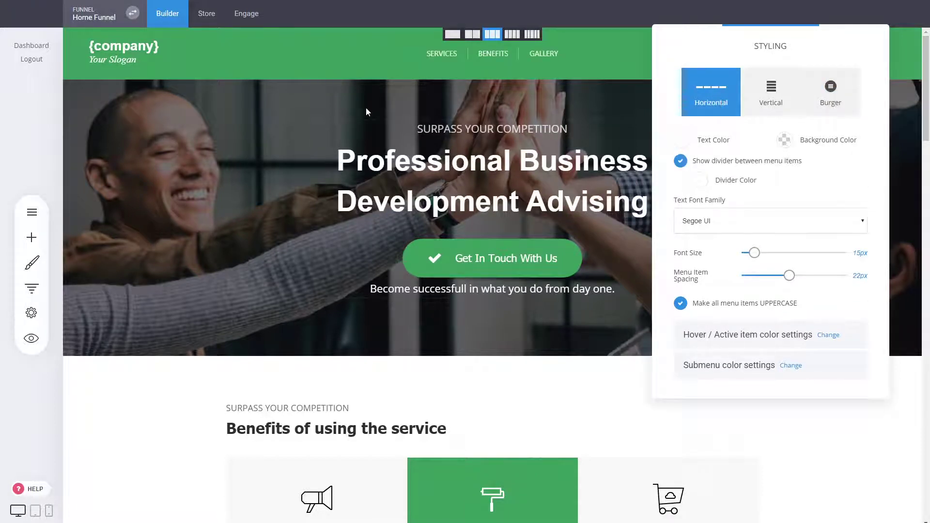
{"action": "left_click", "coordinate": [516, 101]}
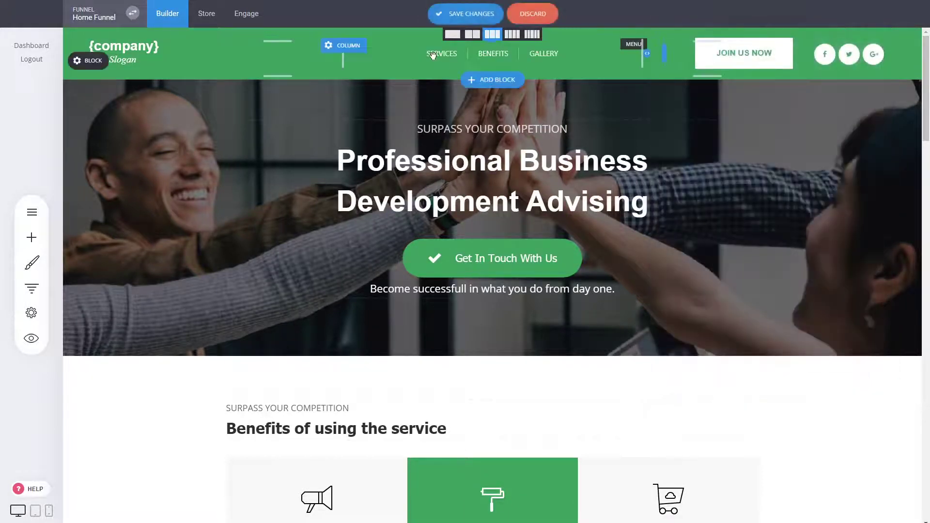
{"action": "left_click", "coordinate": [434, 56]}
{"action": "left_click", "coordinate": [380, 42]}
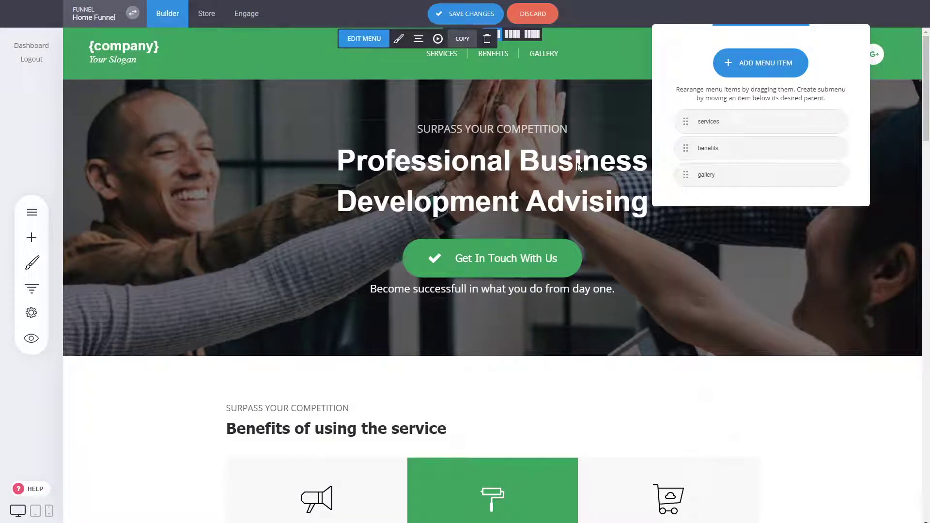
{"action": "left_click", "coordinate": [550, 169]}
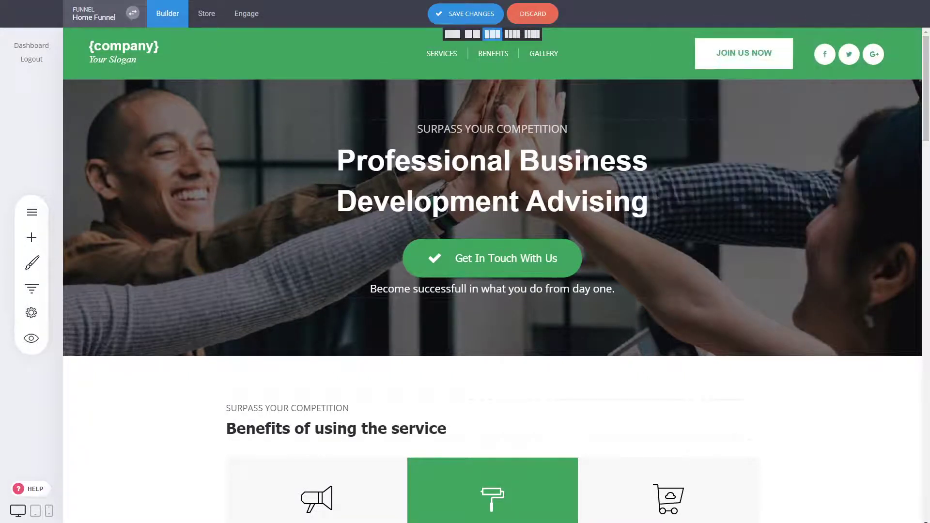
- Save the page and make the middle header column a global column named navigation-middle
{"action": "left_click", "coordinate": [480, 16]}
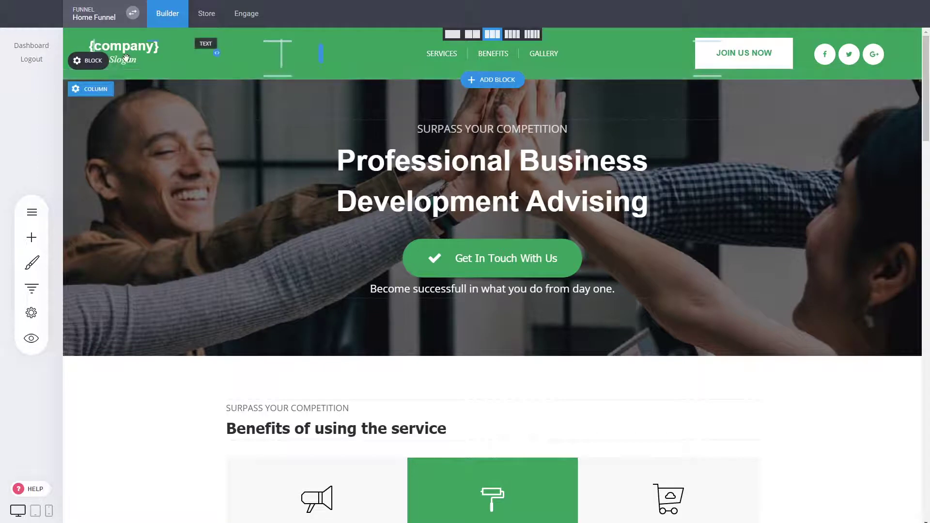
{"action": "left_click", "coordinate": [136, 52]}
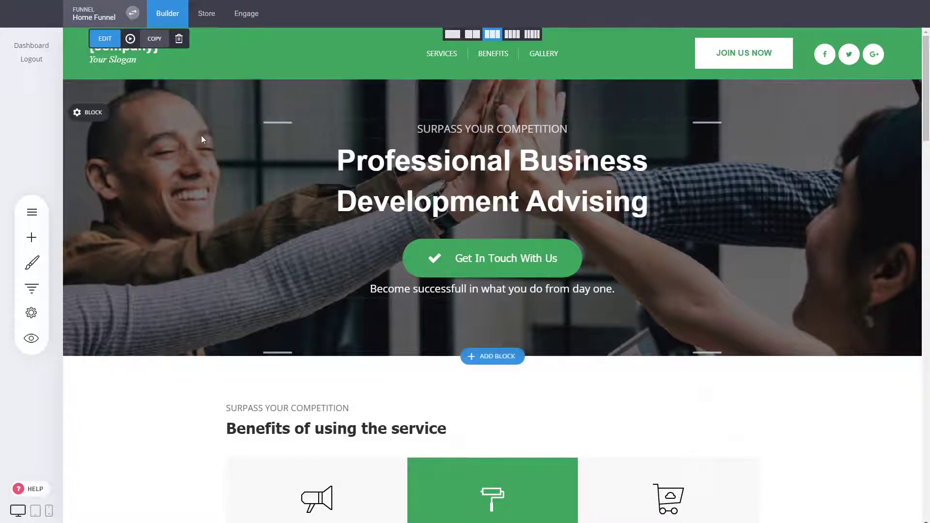
{"action": "mouse_move", "coordinate": [138, 58]}
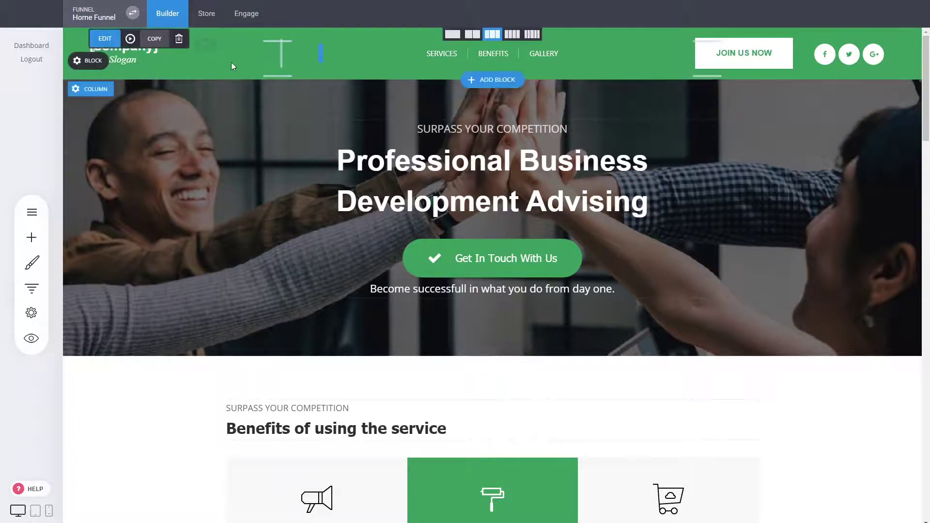
{"action": "mouse_move", "coordinate": [94, 69]}
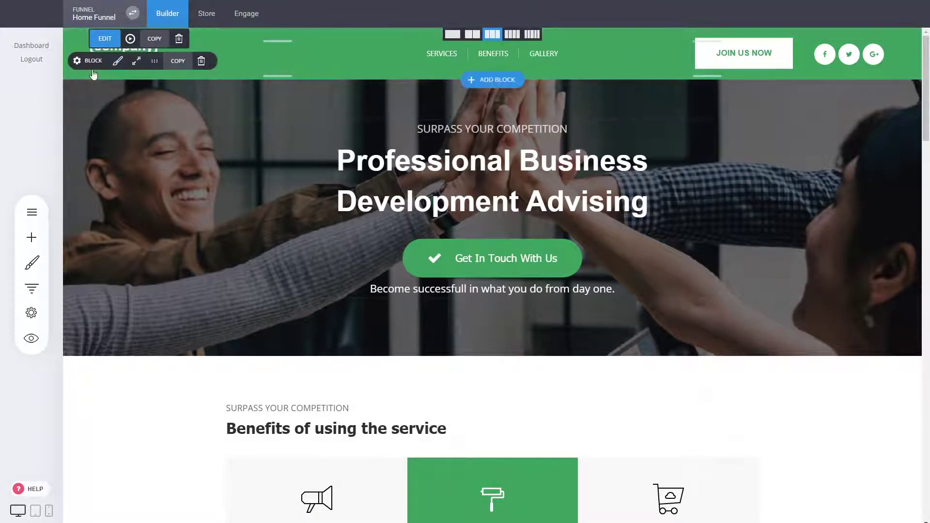
{"action": "left_click", "coordinate": [358, 44]}
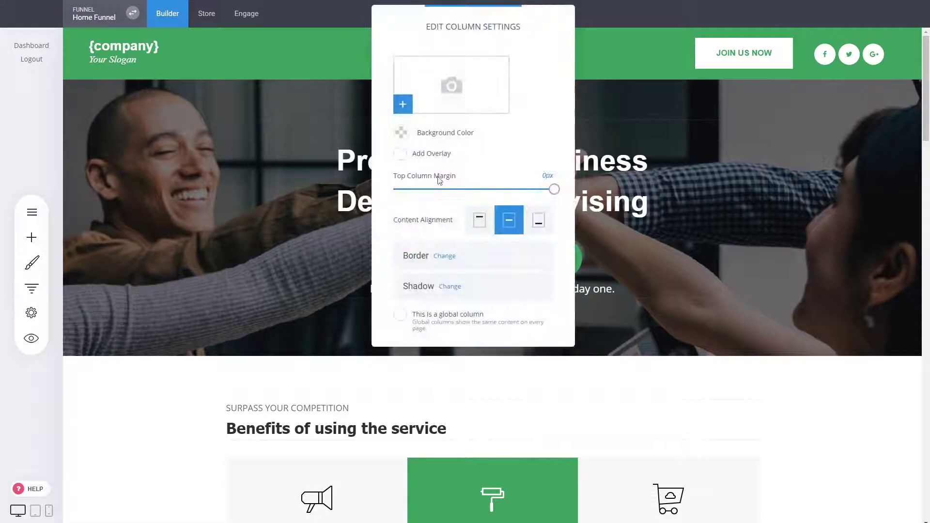
{"action": "left_click", "coordinate": [437, 318]}
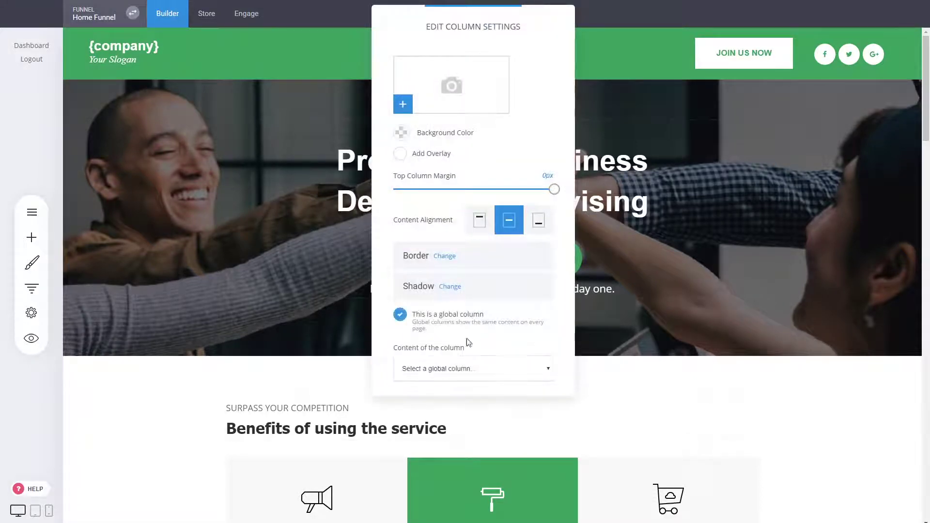
{"action": "left_click", "coordinate": [441, 383]}
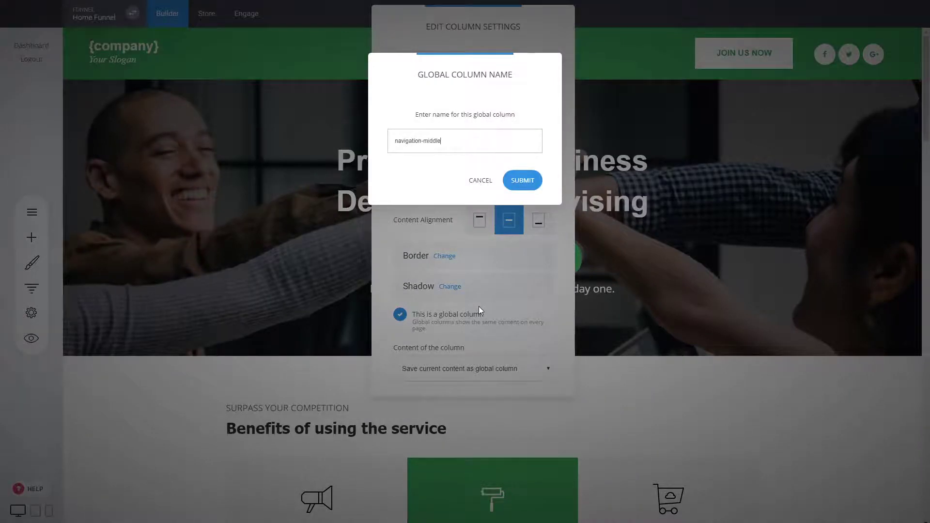
{"action": "left_click", "coordinate": [522, 181]}
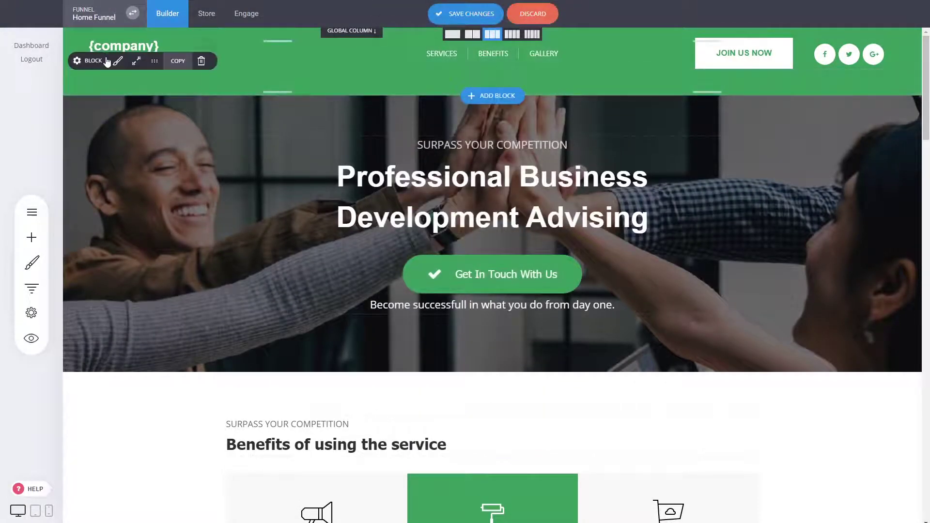
- Cut the header's bottom padding to about 27px and save the right column as global 'navigation-right'
{"action": "left_click_drag", "start_coordinate": [134, 82], "coordinate": [134, 69]}
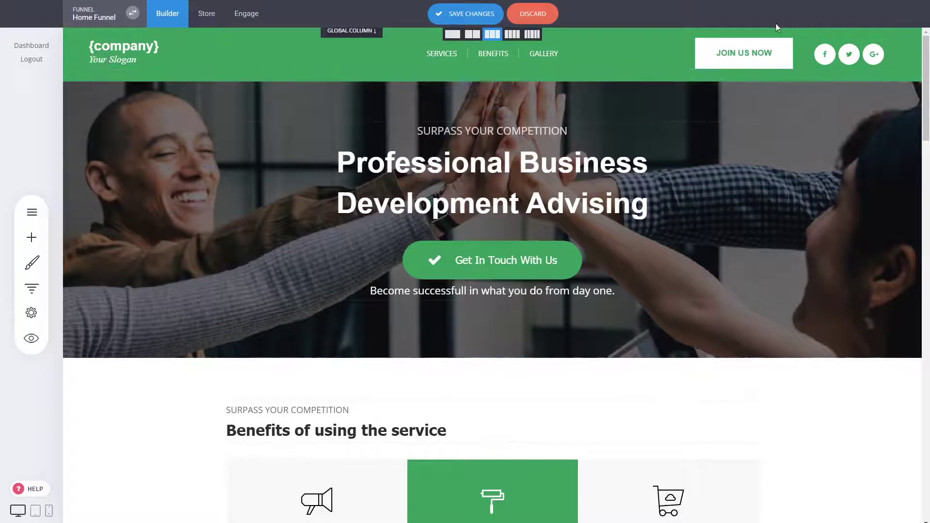
{"action": "left_click", "coordinate": [689, 46]}
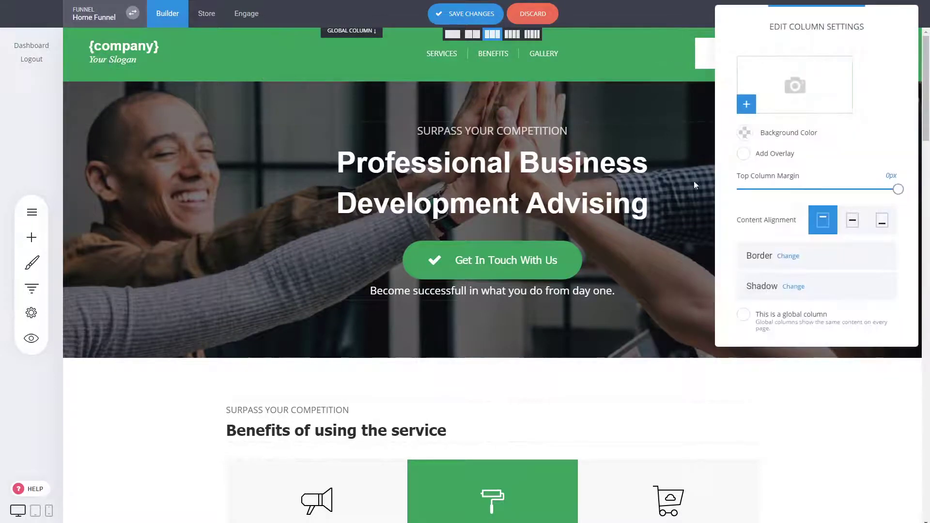
{"action": "left_click", "coordinate": [793, 318]}
{"action": "left_click", "coordinate": [778, 390]}
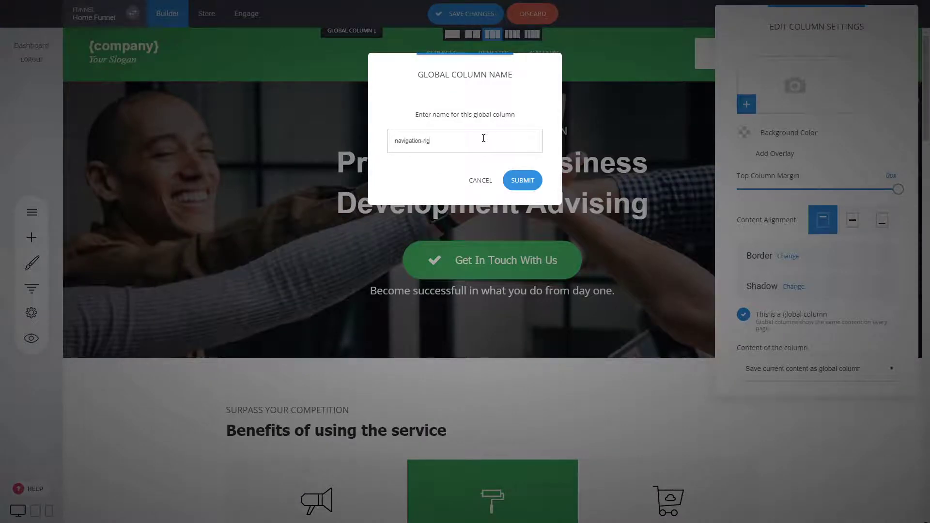
{"action": "type", "text": "navigation-right"}
{"action": "left_click", "coordinate": [521, 178]}
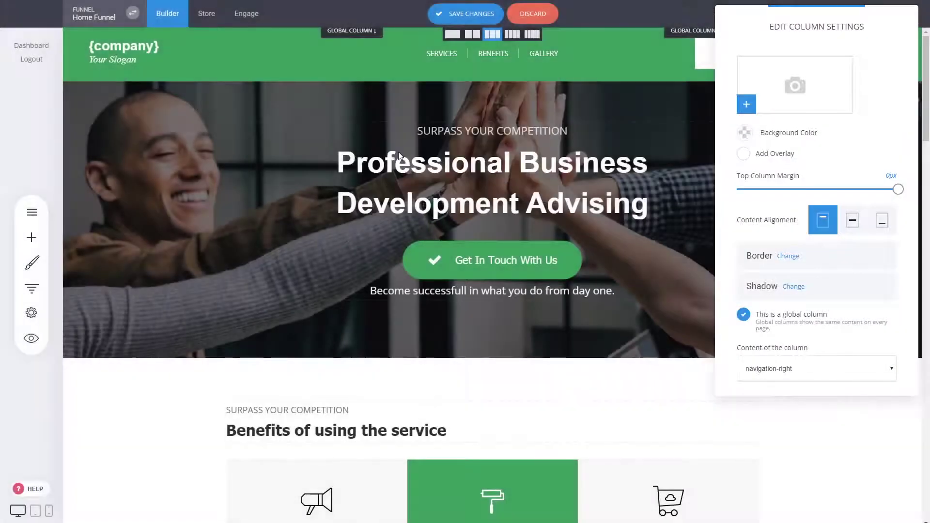
- Switch the header to boxed width and save the left column as global 'navigation-left'
{"action": "left_click", "coordinate": [136, 60]}
{"action": "left_click", "coordinate": [431, 140]}
{"action": "left_click", "coordinate": [193, 78]}
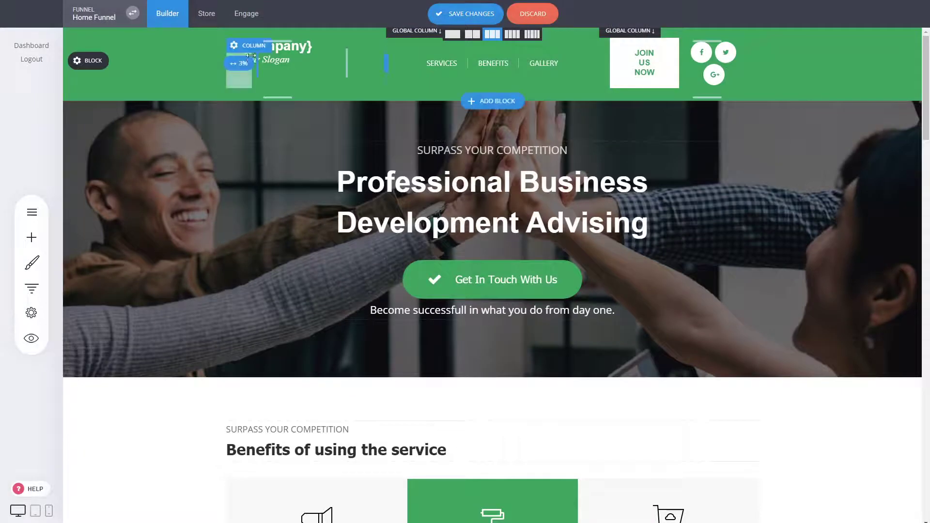
{"action": "left_click", "coordinate": [251, 50]}
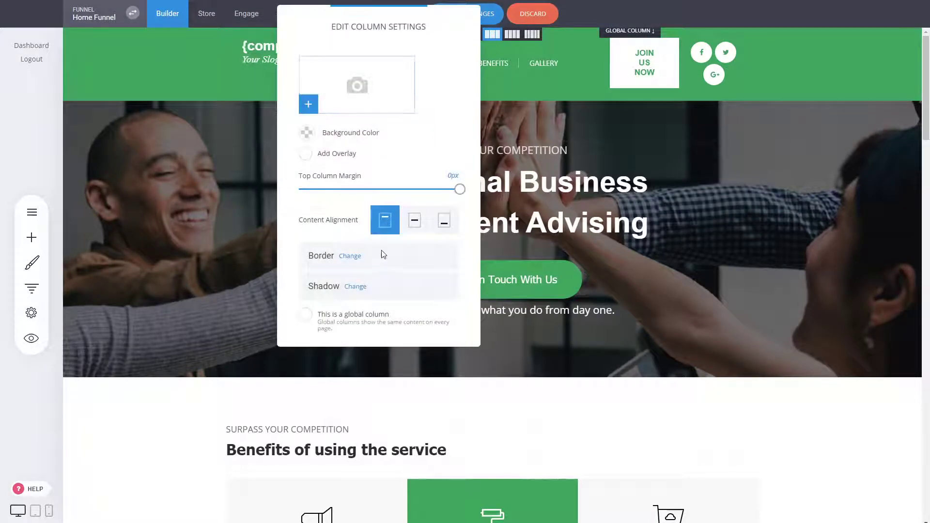
{"action": "left_click", "coordinate": [306, 315]}
{"action": "left_click", "coordinate": [361, 371]}
{"action": "left_click", "coordinate": [366, 379]}
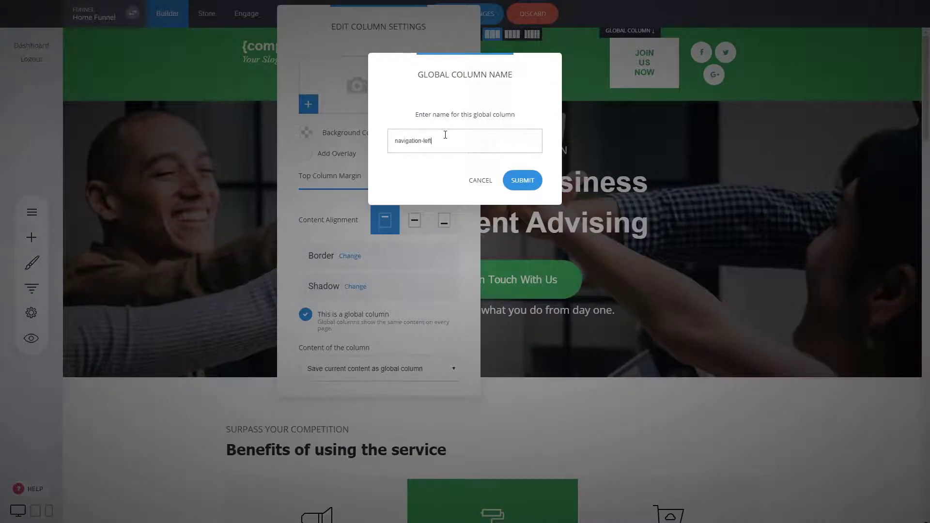
{"action": "left_click", "coordinate": [521, 183]}
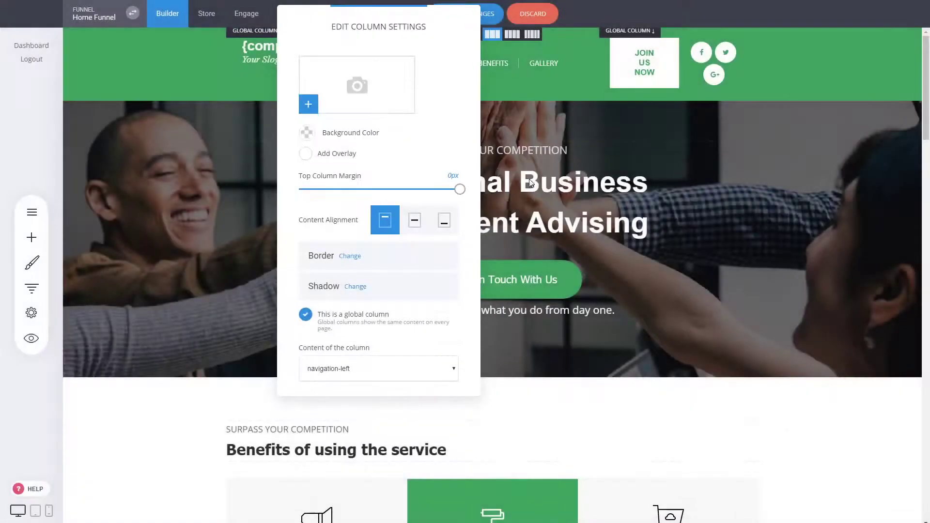
{"action": "left_click", "coordinate": [605, 176]}
- Return the header to full width and save the page
{"action": "left_click", "coordinate": [135, 61]}
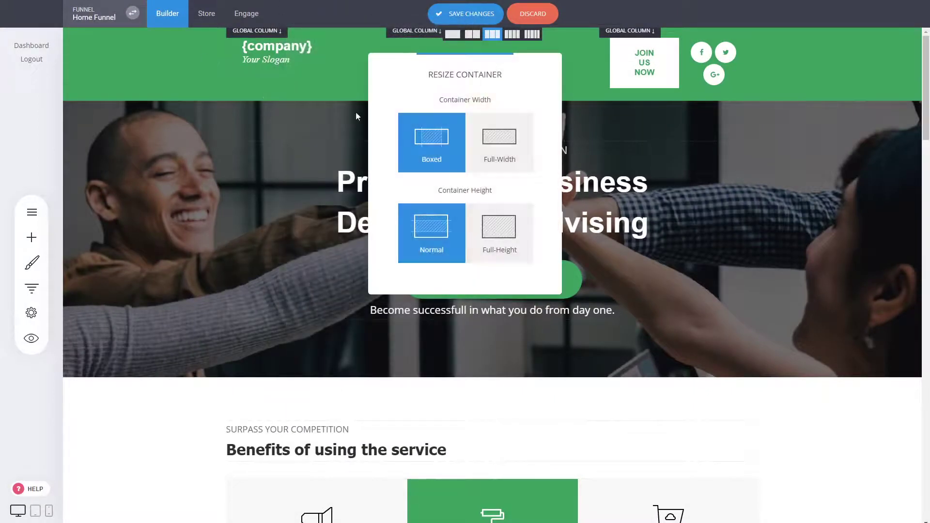
{"action": "left_click", "coordinate": [499, 145]}
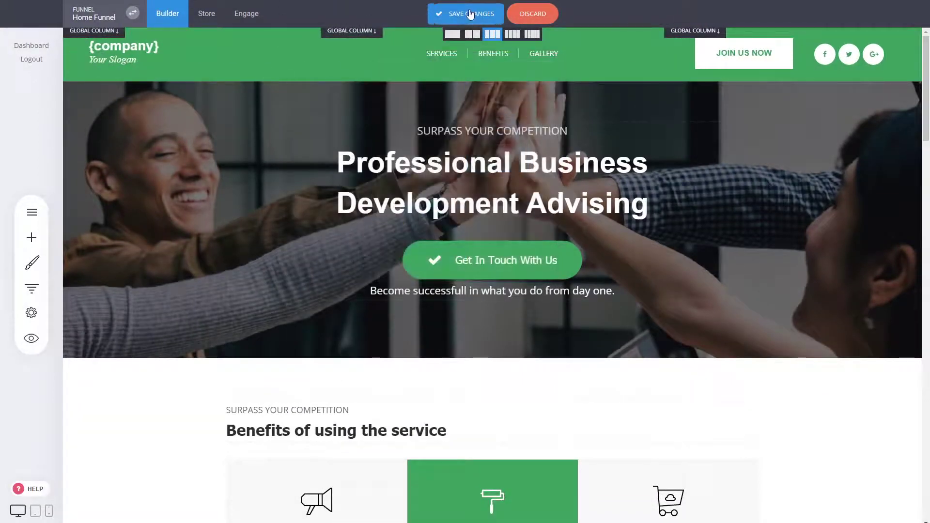
{"action": "left_click", "coordinate": [477, 14]}
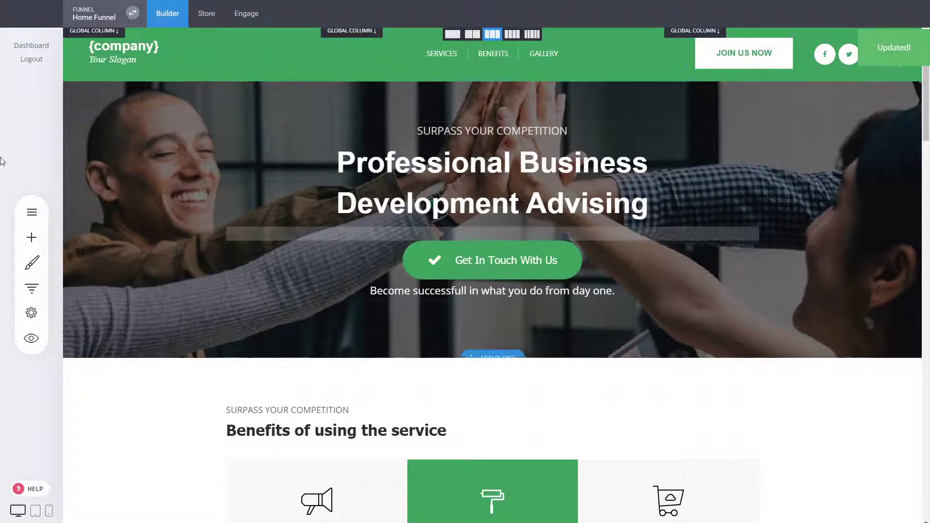
- Copy the header block, trim its top and bottom padding by a few pixels, and save
{"action": "mouse_move", "coordinate": [87, 68]}
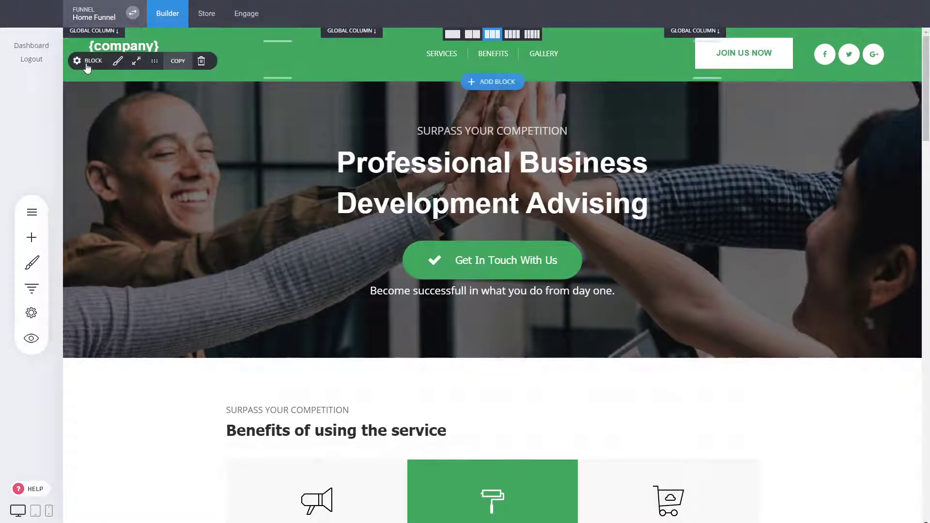
{"action": "left_click", "coordinate": [178, 61]}
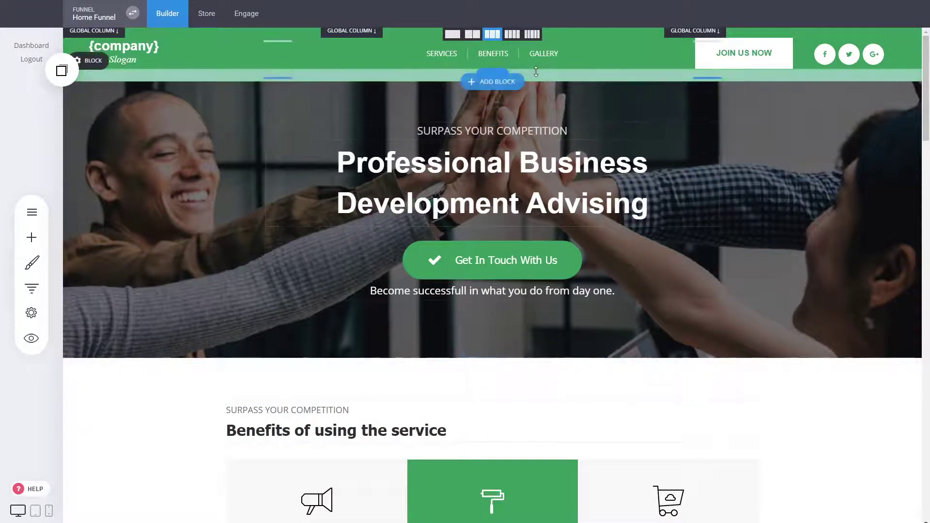
{"action": "left_click_drag", "start_coordinate": [536, 74], "coordinate": [536, 71]}
{"action": "left_click_drag", "start_coordinate": [580, 33], "coordinate": [579, 29]}
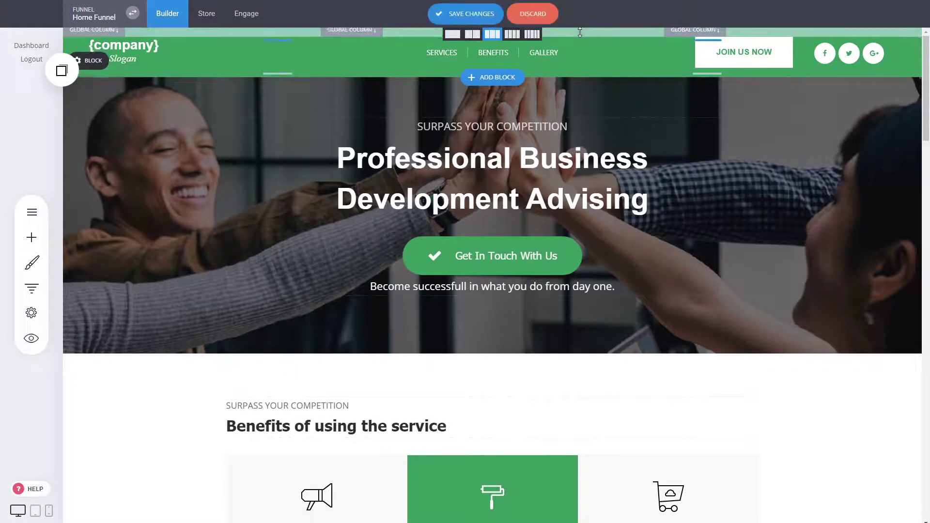
{"action": "left_click", "coordinate": [472, 14]}
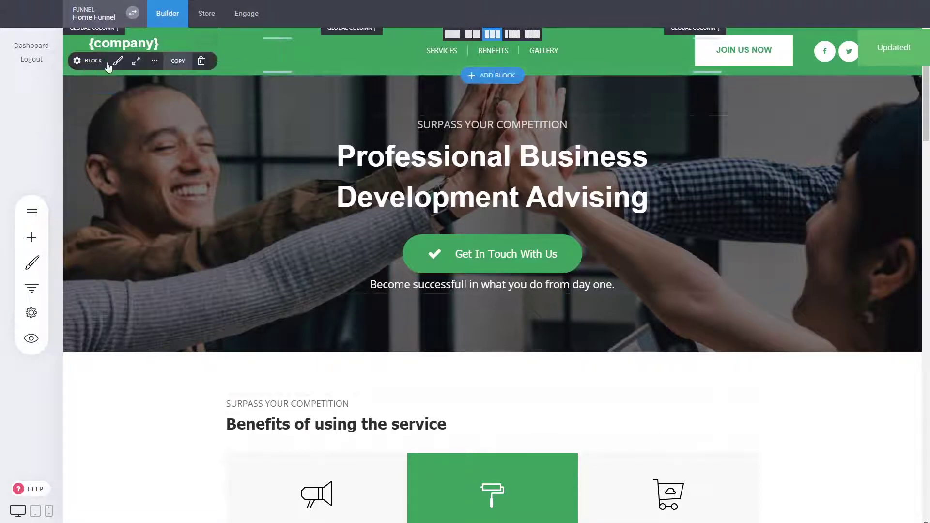
{"action": "left_click", "coordinate": [31, 287]}
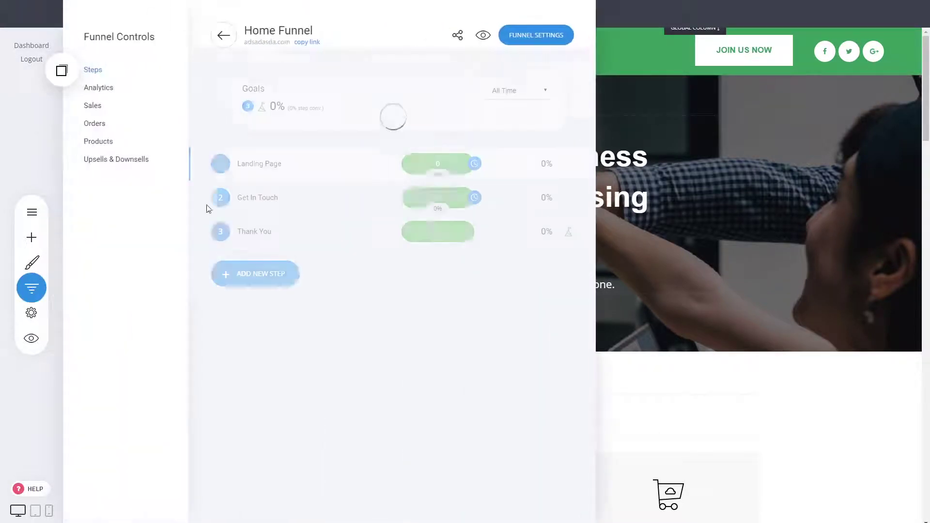
- Create an 'About' page from an About / Team template and place the saved green header at its top
{"action": "left_click", "coordinate": [252, 281]}
{"action": "left_click", "coordinate": [371, 273]}
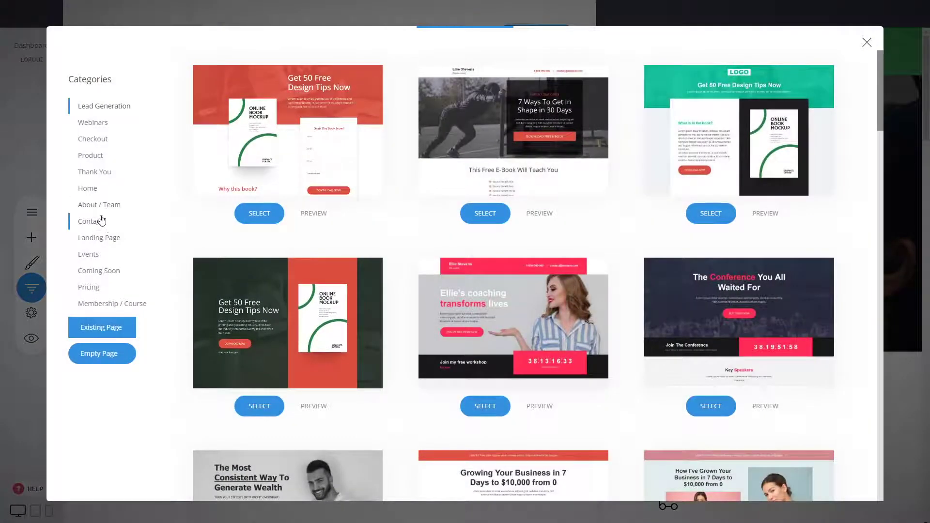
{"action": "left_click", "coordinate": [101, 205]}
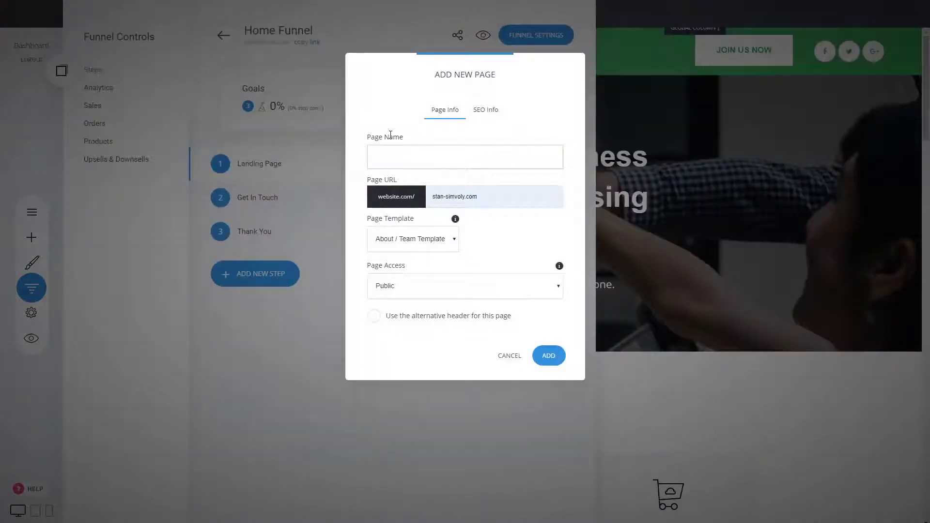
{"action": "type", "text": "About Us"}
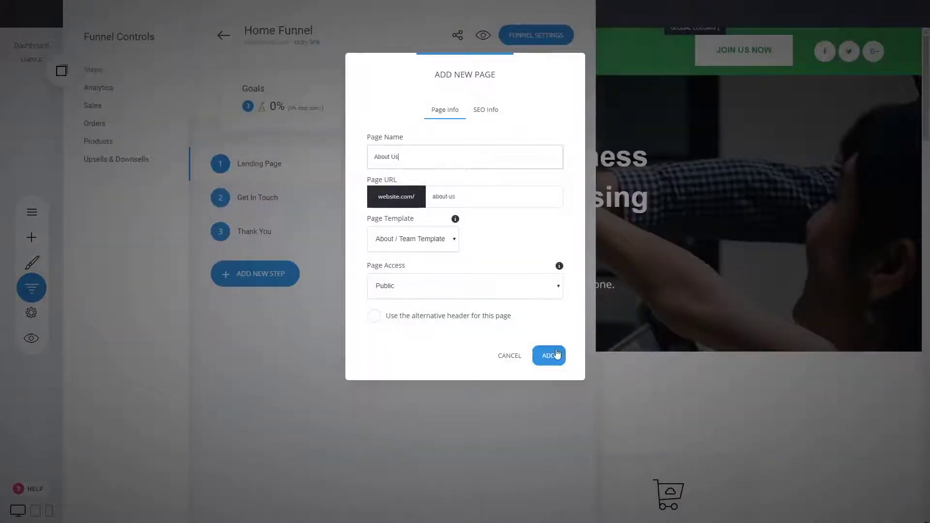
{"action": "left_click", "coordinate": [549, 355]}
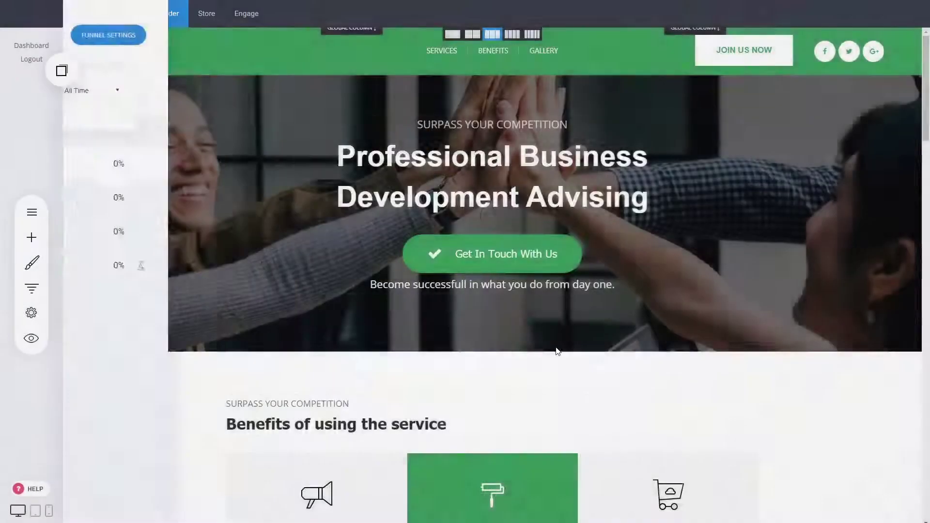
{"action": "left_click", "coordinate": [61, 72]}
{"action": "left_click_drag", "start_coordinate": [72, 116], "coordinate": [290, 63]}
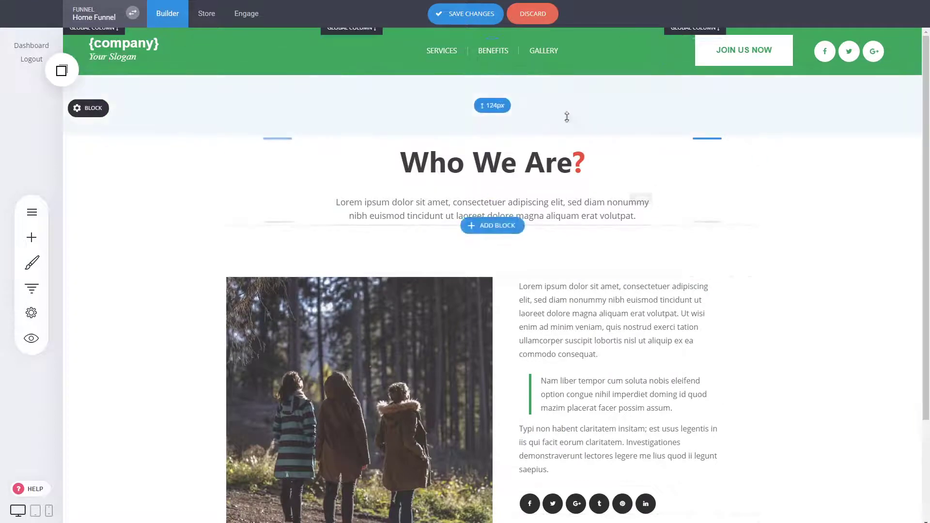
- Save the About page and append the dark three-column company footer below 'Who We Are?'
{"action": "scroll", "coordinate": [543, 118], "scroll_direction": "down", "scroll_amount": 2}
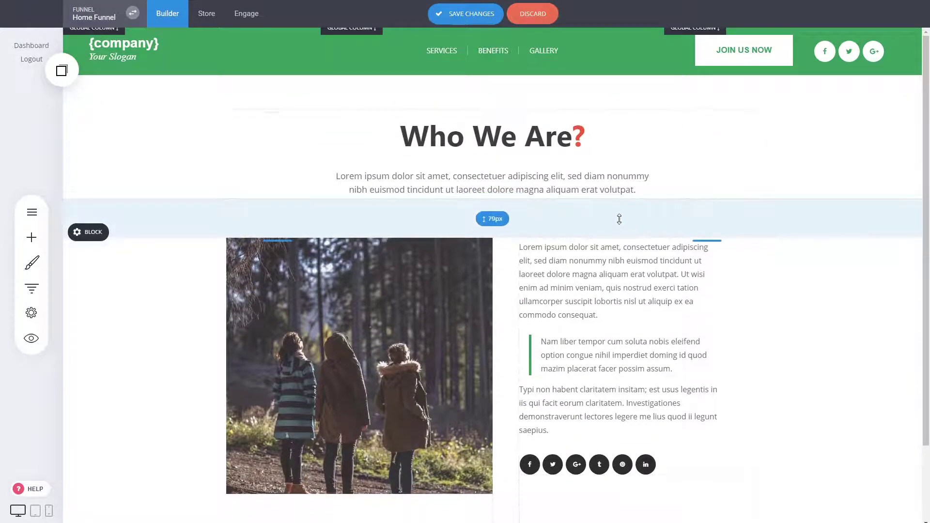
{"action": "left_click", "coordinate": [479, 18]}
{"action": "scroll", "coordinate": [674, 327], "scroll_direction": "down", "scroll_amount": 3}
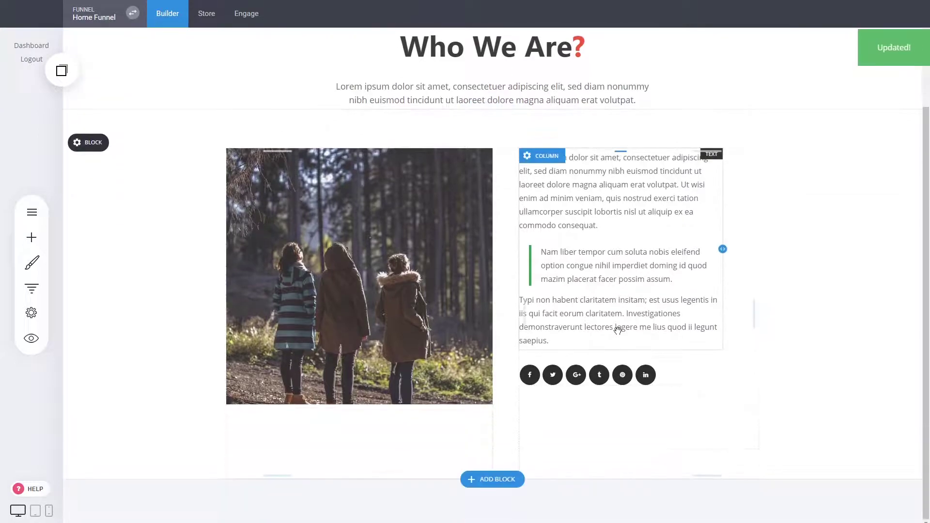
{"action": "left_click", "coordinate": [489, 479]}
{"action": "left_click", "coordinate": [89, 246]}
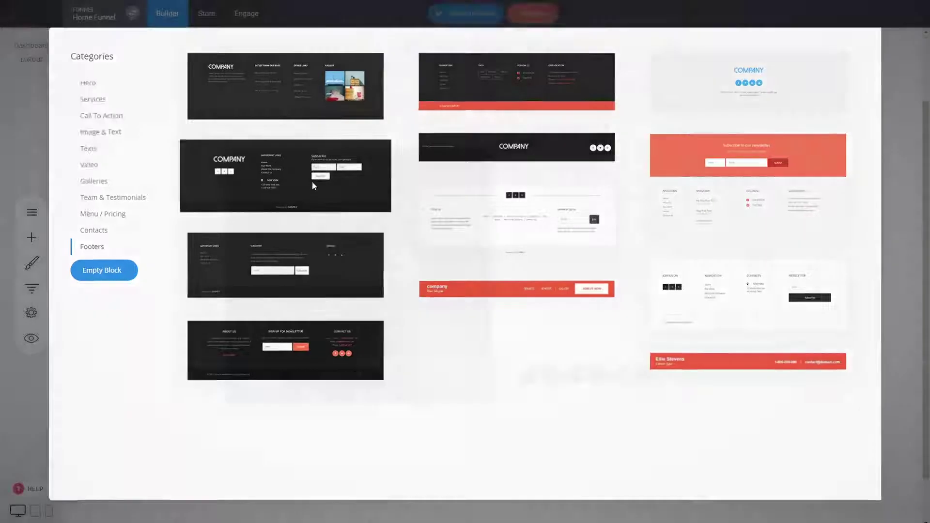
{"action": "left_click", "coordinate": [312, 181]}
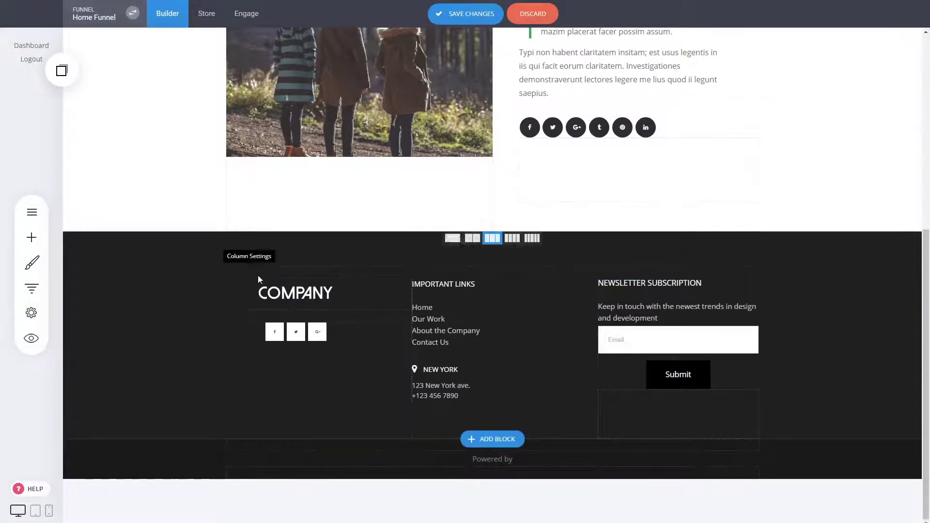
{"action": "left_click", "coordinate": [249, 274]}
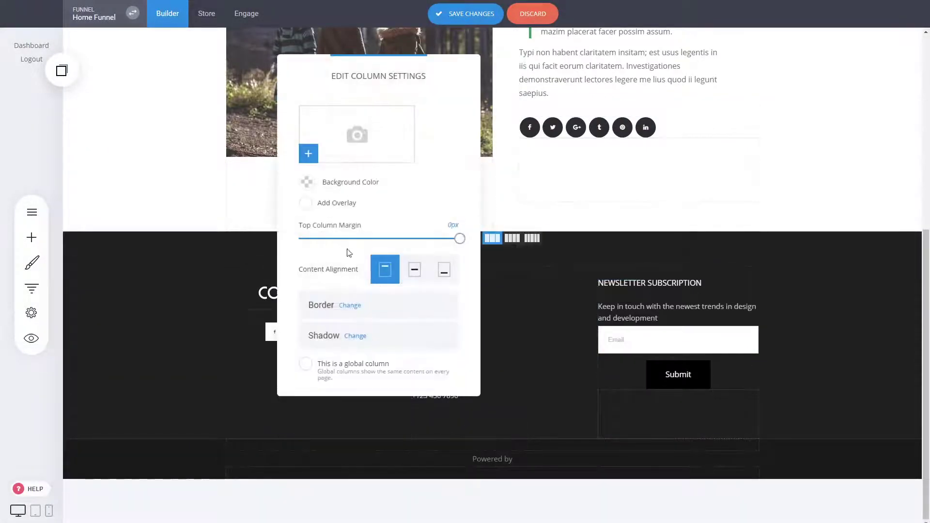
- Save the first footer column as a global column named footer-1
{"action": "left_click", "coordinate": [377, 371]}
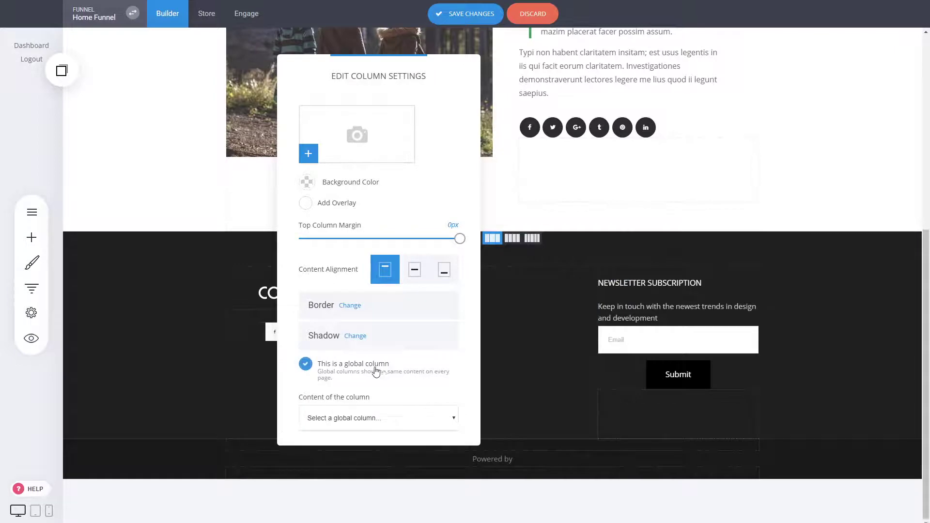
{"action": "left_click", "coordinate": [348, 437]}
{"action": "type", "text": "footer-1"}
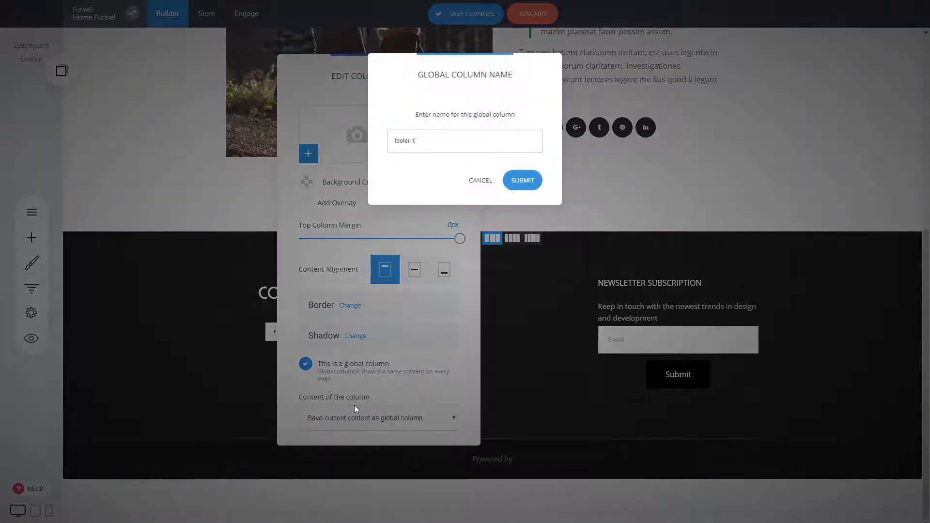
{"action": "left_click", "coordinate": [518, 181]}
{"action": "left_click", "coordinate": [518, 332]}
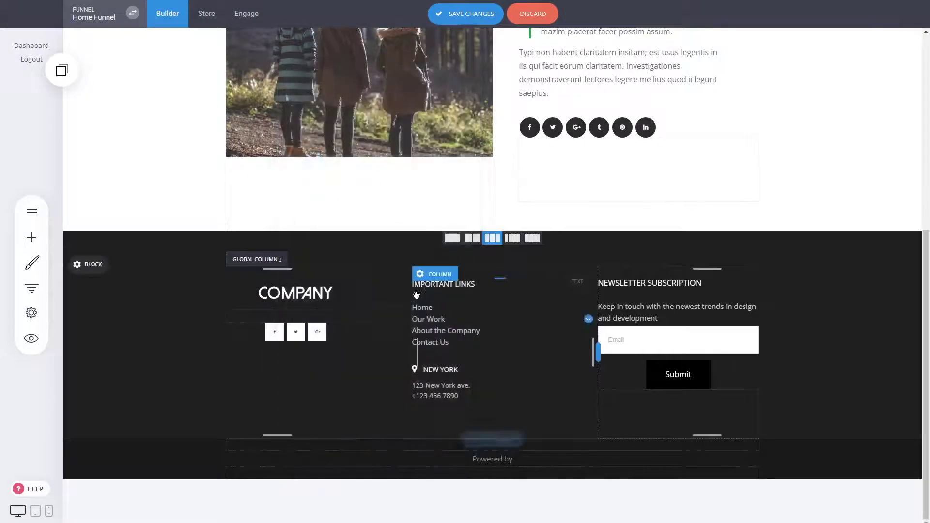
- Save the middle Important Links footer column as a global column
{"action": "left_click", "coordinate": [436, 271]}
{"action": "left_click", "coordinate": [535, 364]}
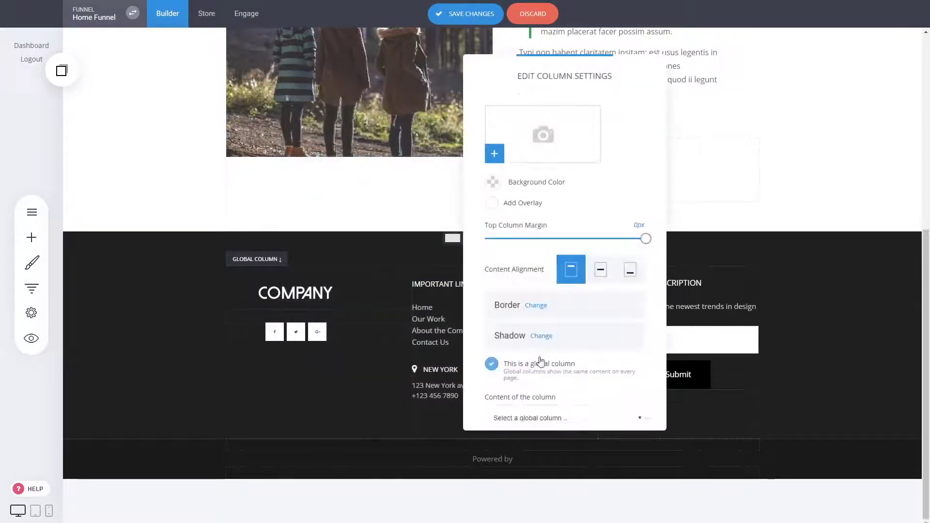
{"action": "left_click", "coordinate": [529, 437]}
{"action": "type", "text": "footer-2"}
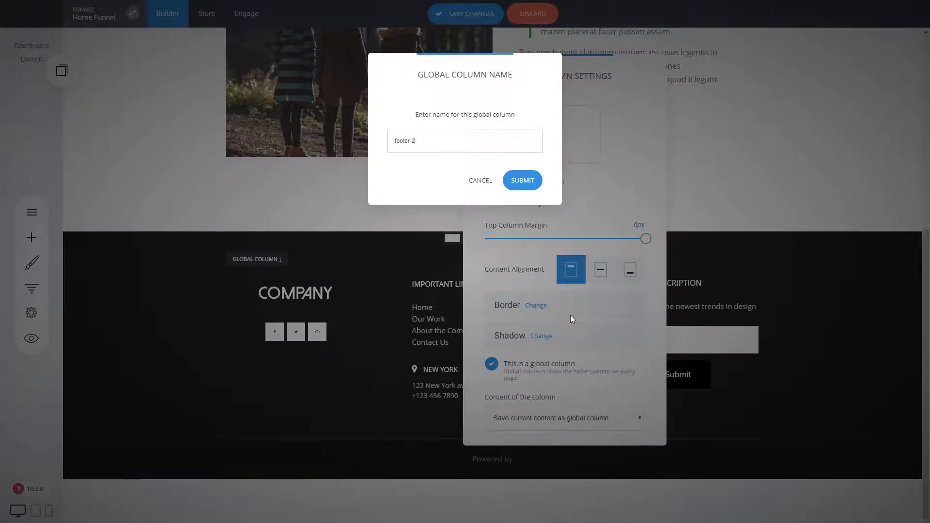
{"action": "left_click", "coordinate": [524, 181]}
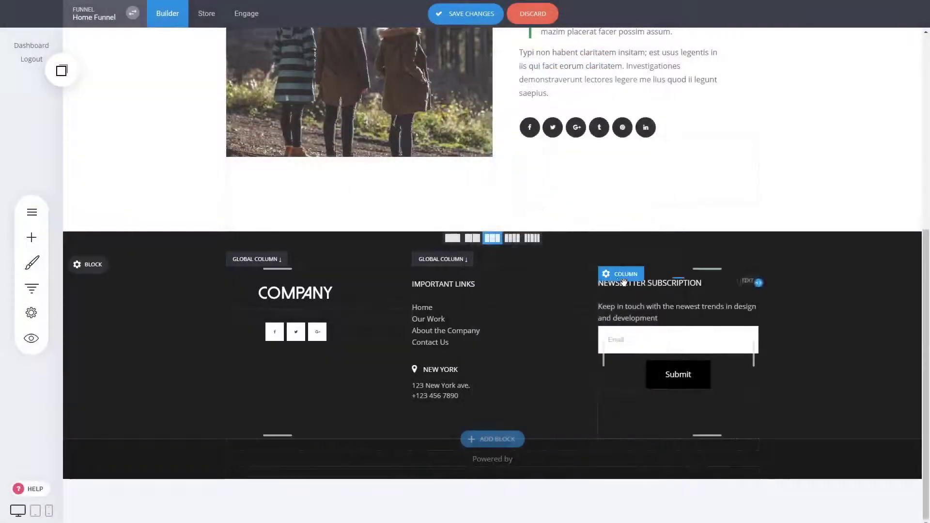
- Save the newsletter column as global 'footer-3' and save the About page
{"action": "left_click", "coordinate": [621, 256]}
{"action": "left_click", "coordinate": [724, 367]}
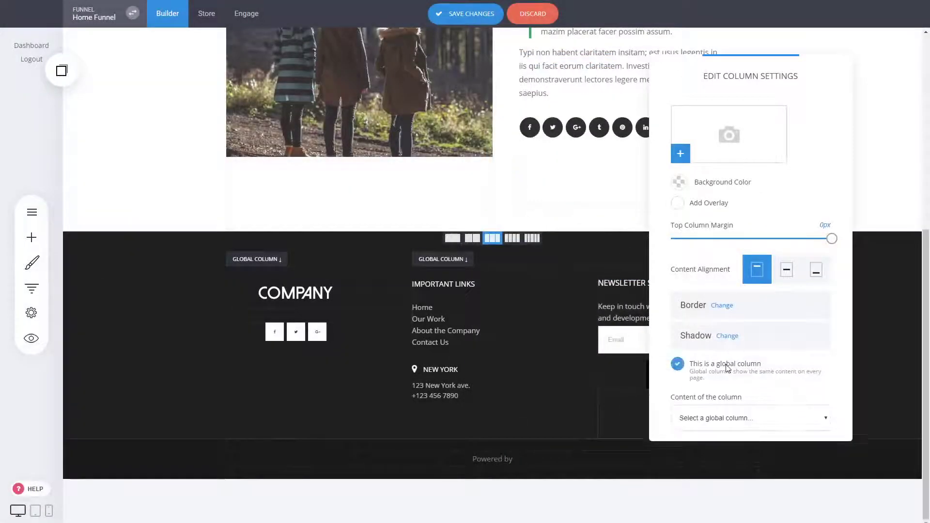
{"action": "left_click", "coordinate": [706, 441]}
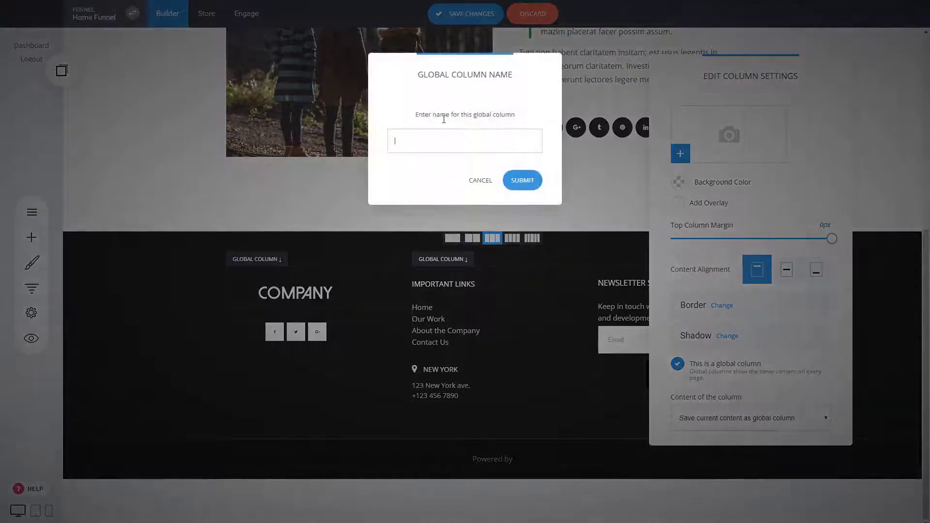
{"action": "type", "text": "footer-3"}
{"action": "left_click", "coordinate": [522, 181]}
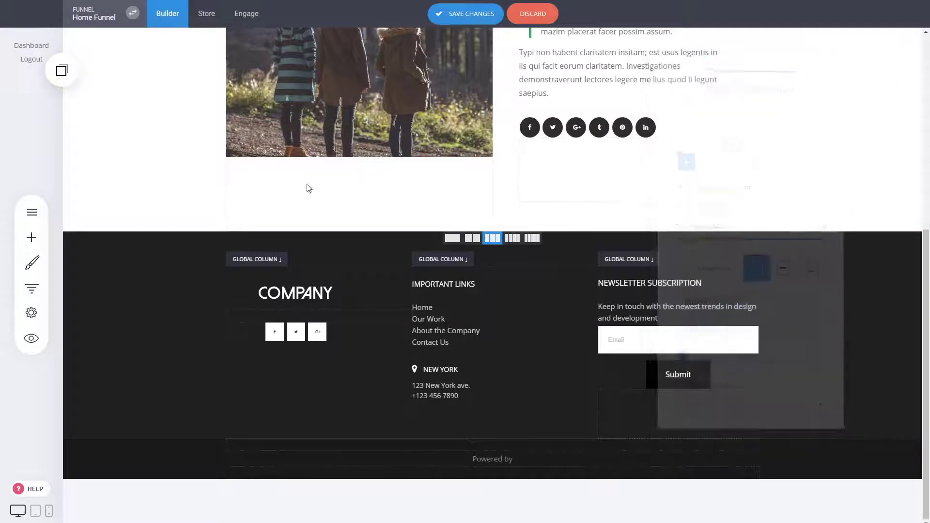
{"action": "left_click", "coordinate": [466, 18]}
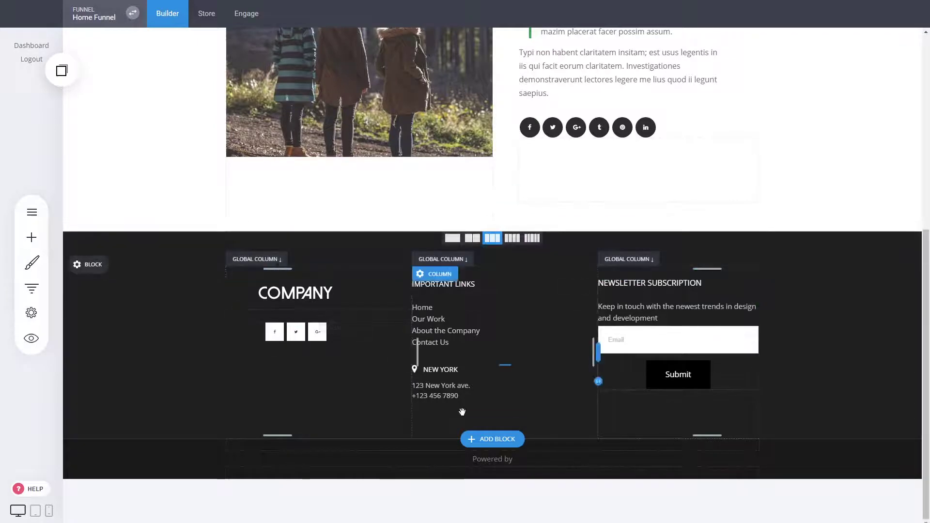
{"action": "scroll", "coordinate": [803, 370], "scroll_direction": "up", "scroll_amount": 7}
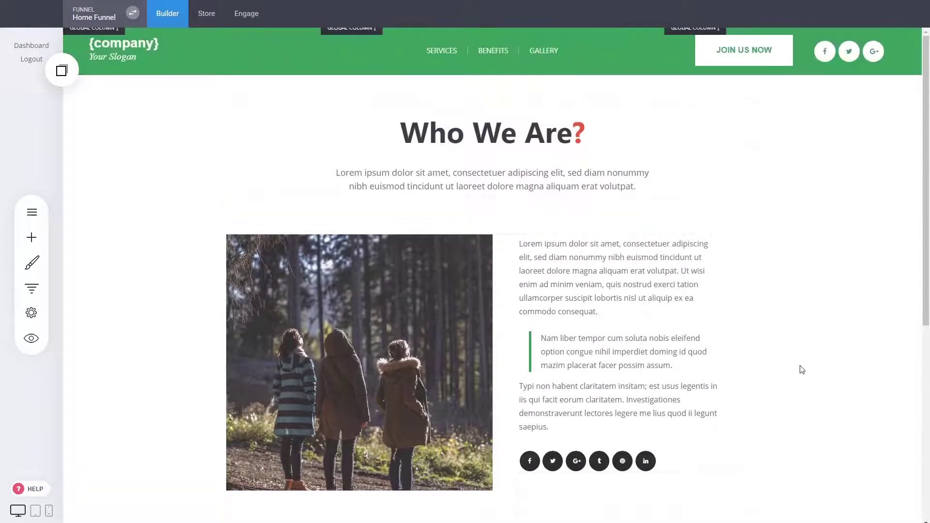
- Add a Contact page after About Us using a Contact category template
{"action": "left_click", "coordinate": [32, 287]}
{"action": "left_click", "coordinate": [418, 255]}
{"action": "left_click", "coordinate": [354, 304]}
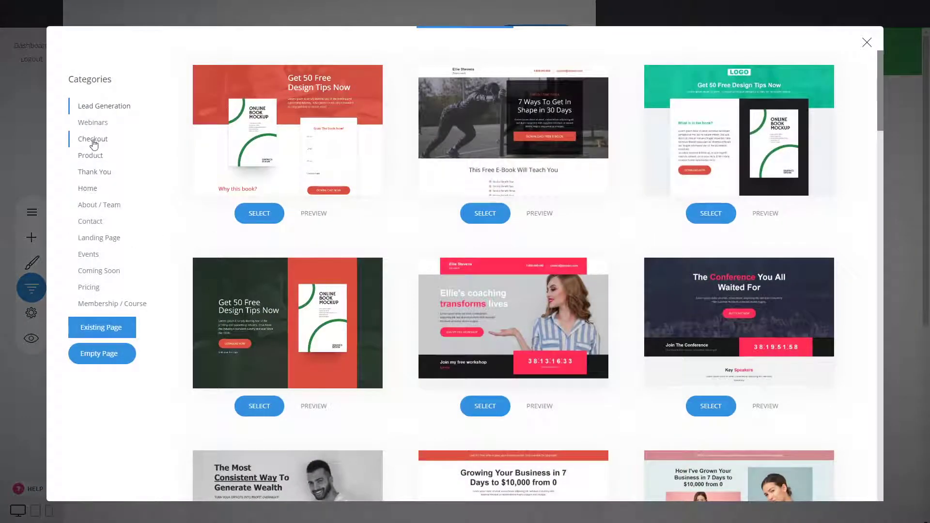
{"action": "left_click", "coordinate": [92, 221]}
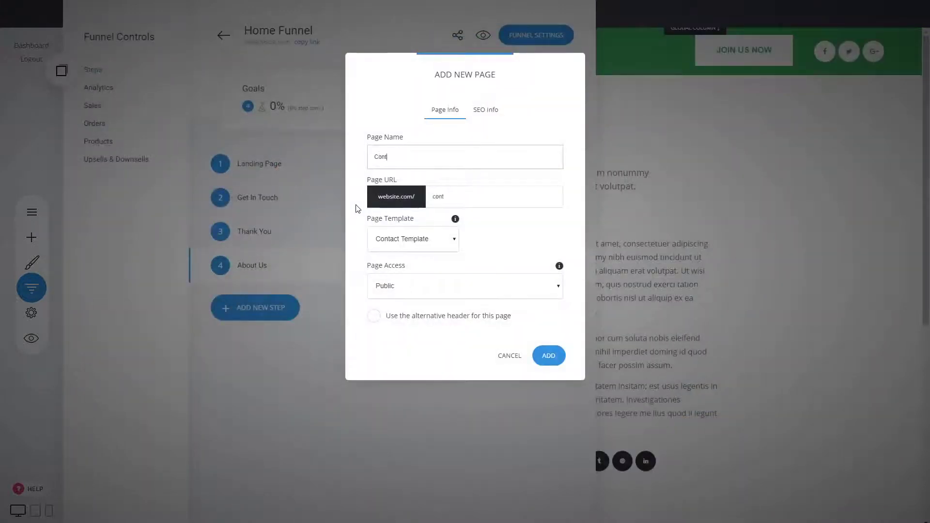
{"action": "left_click", "coordinate": [552, 355]}
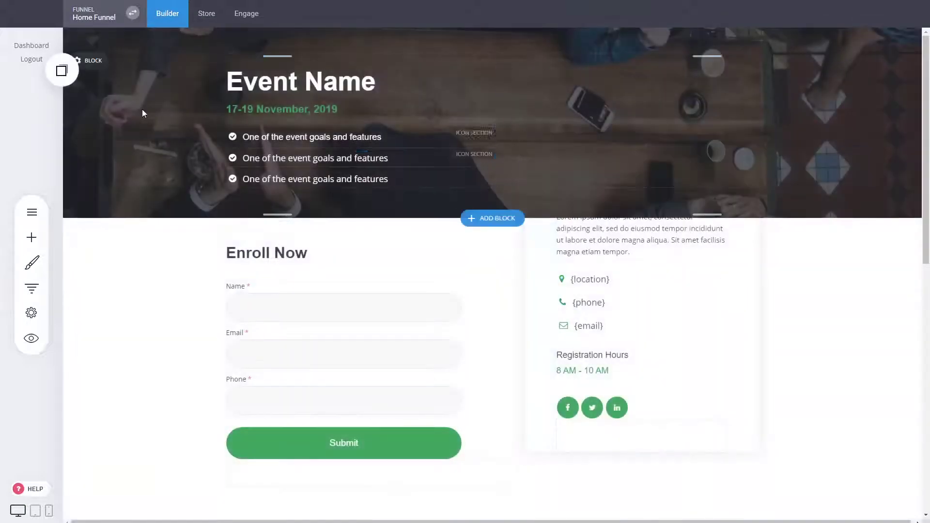
- Drop the copied green header at the page top and the copied footer below the image slider
{"action": "left_click", "coordinate": [67, 72]}
{"action": "left_click_drag", "start_coordinate": [115, 144], "coordinate": [382, 58]}
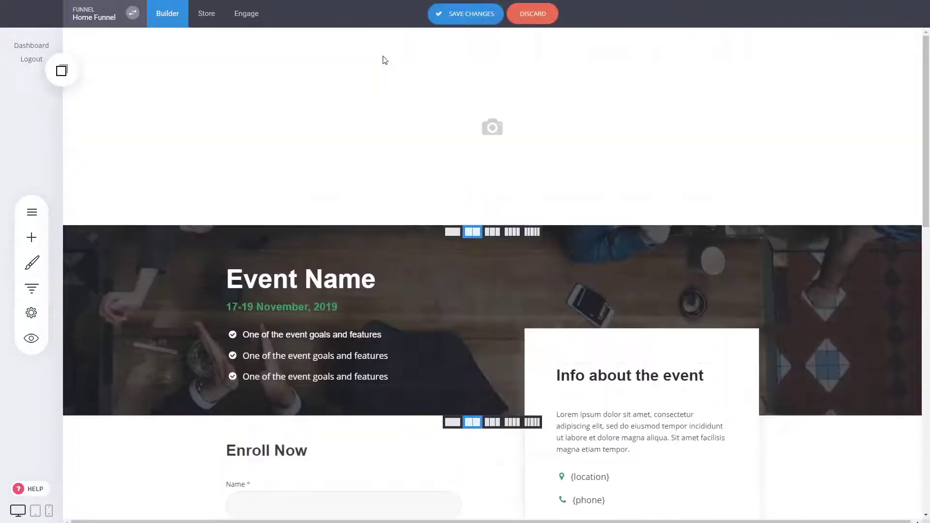
{"action": "scroll", "coordinate": [707, 317], "scroll_direction": "down", "scroll_amount": 10}
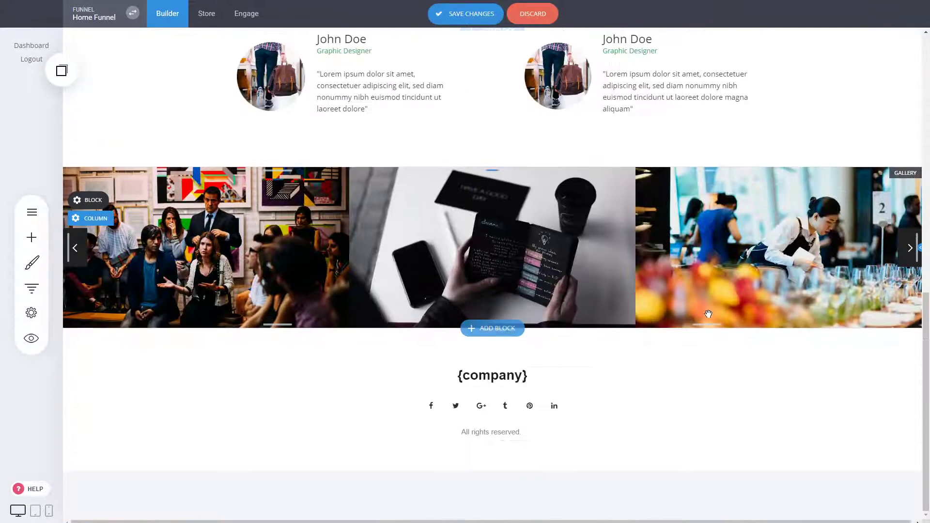
{"action": "left_click", "coordinate": [62, 71]}
{"action": "left_click_drag", "start_coordinate": [101, 126], "coordinate": [486, 333]}
- Delete the old footer section, confirming the removal, and bring up the funnel's steps
{"action": "scroll", "coordinate": [599, 346], "scroll_direction": "down", "scroll_amount": 5}
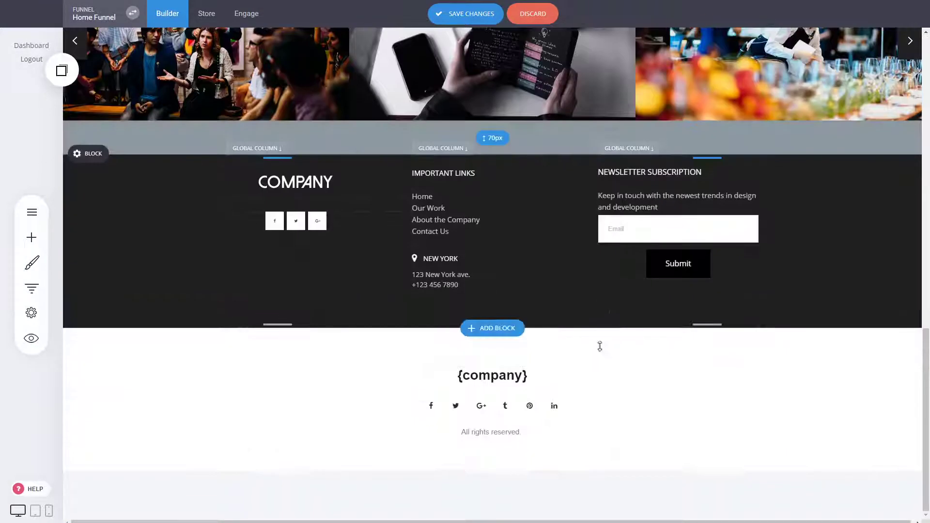
{"action": "mouse_move", "coordinate": [102, 362]}
{"action": "left_click", "coordinate": [201, 362]}
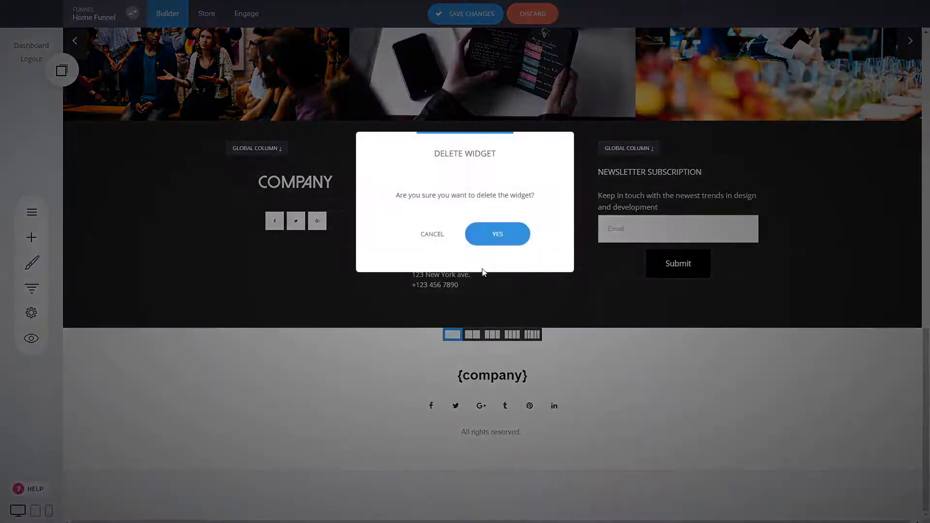
{"action": "left_click", "coordinate": [492, 233]}
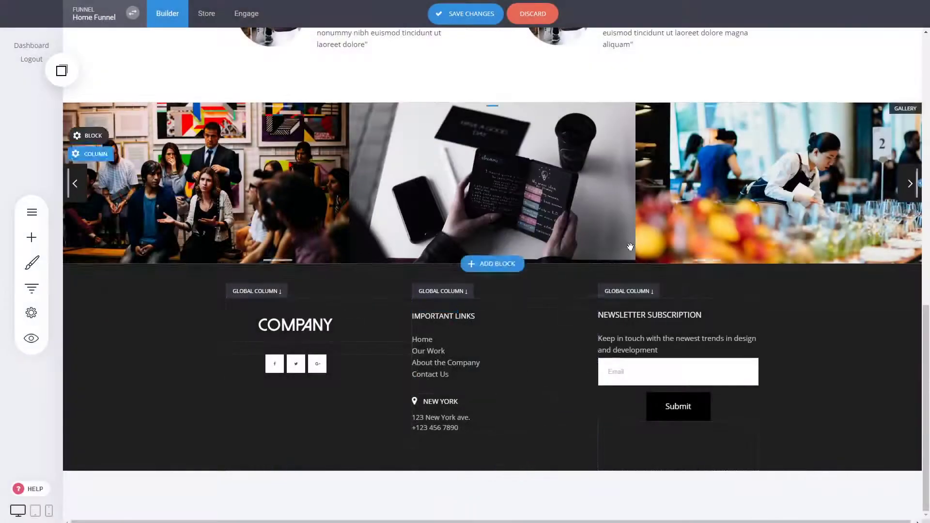
{"action": "scroll", "coordinate": [443, 343], "scroll_direction": "up", "scroll_amount": 5}
{"action": "scroll", "coordinate": [516, 351], "scroll_direction": "up", "scroll_amount": 8}
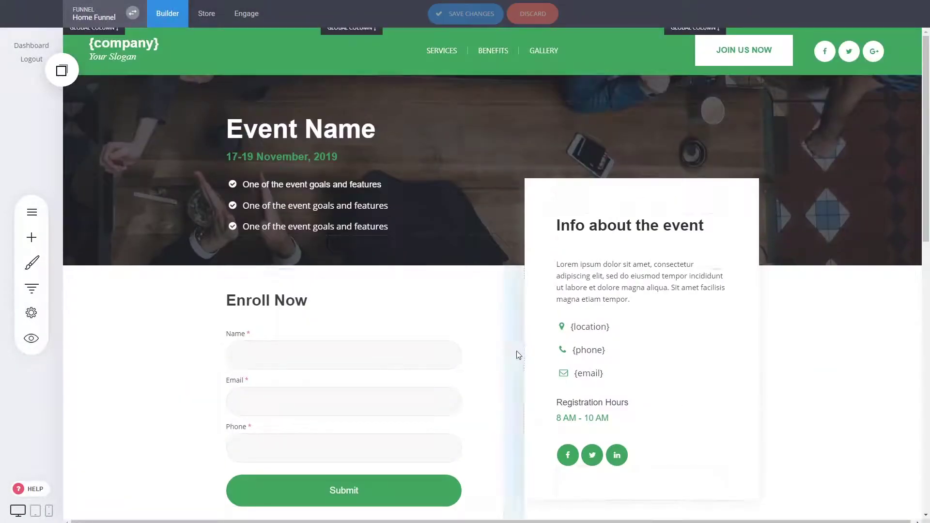
{"action": "left_click", "coordinate": [31, 288]}
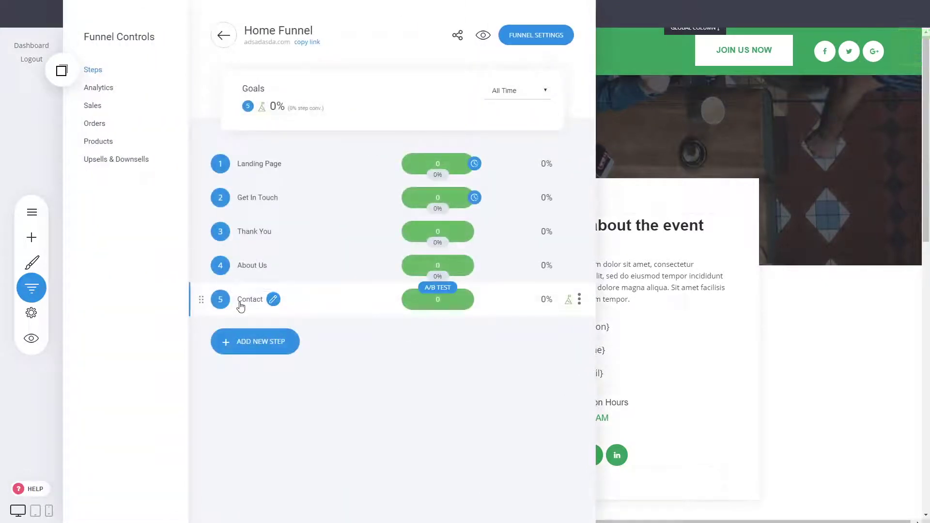
- Add a 'Contact Section' label above Contact and move Thank You below Contact
{"action": "left_click", "coordinate": [283, 341]}
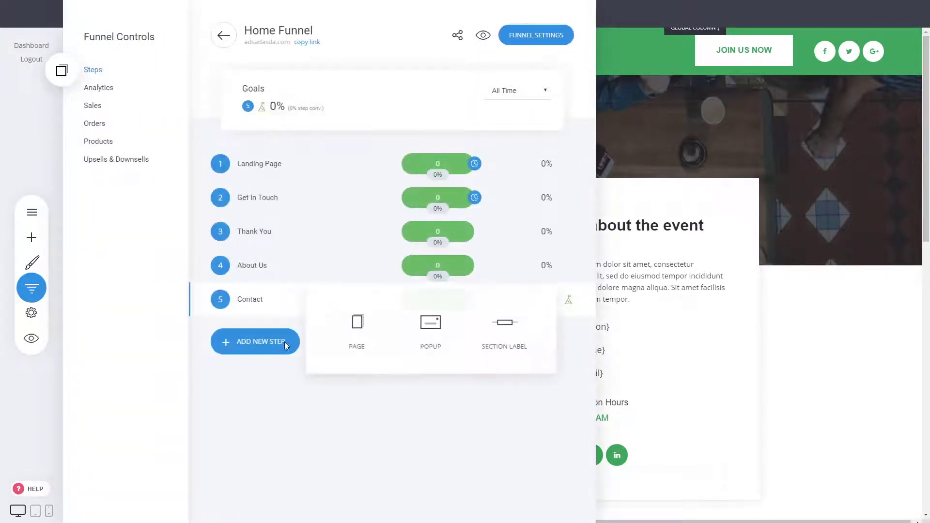
{"action": "left_click", "coordinate": [507, 340]}
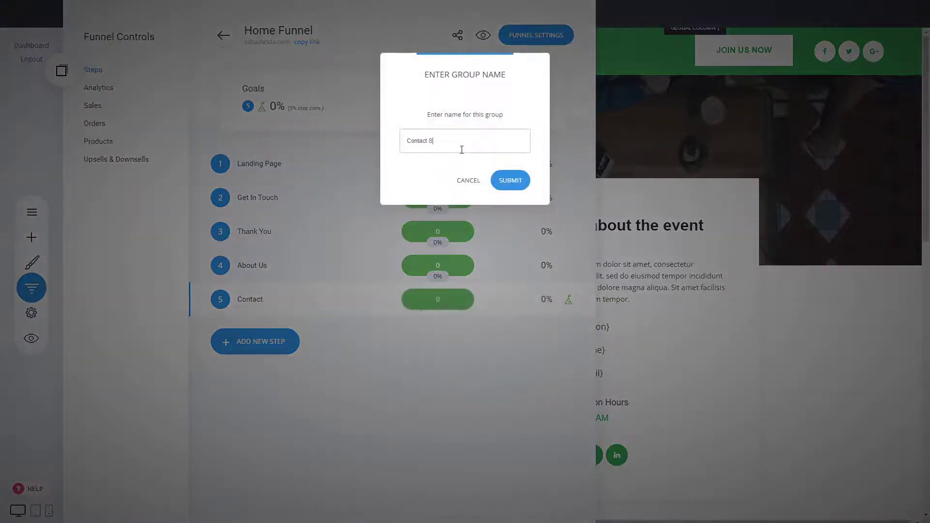
{"action": "left_click", "coordinate": [502, 180]}
{"action": "mouse_move", "coordinate": [202, 332]}
{"action": "left_mouse_down"}
{"action": "mouse_move", "coordinate": [207, 302]}
{"action": "mouse_move", "coordinate": [204, 324]}
{"action": "left_mouse_up"}
{"action": "left_click", "coordinate": [259, 373]}
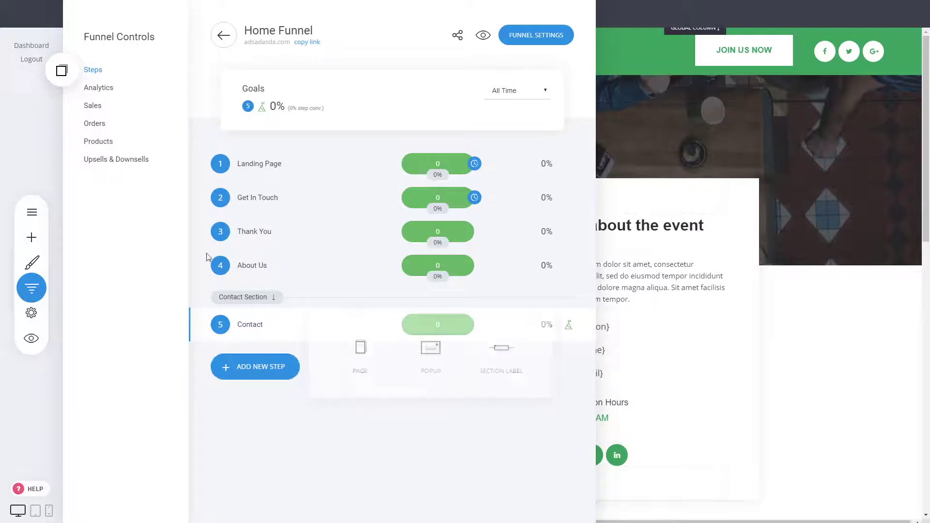
{"action": "left_click_drag", "start_coordinate": [202, 231], "coordinate": [207, 322]}
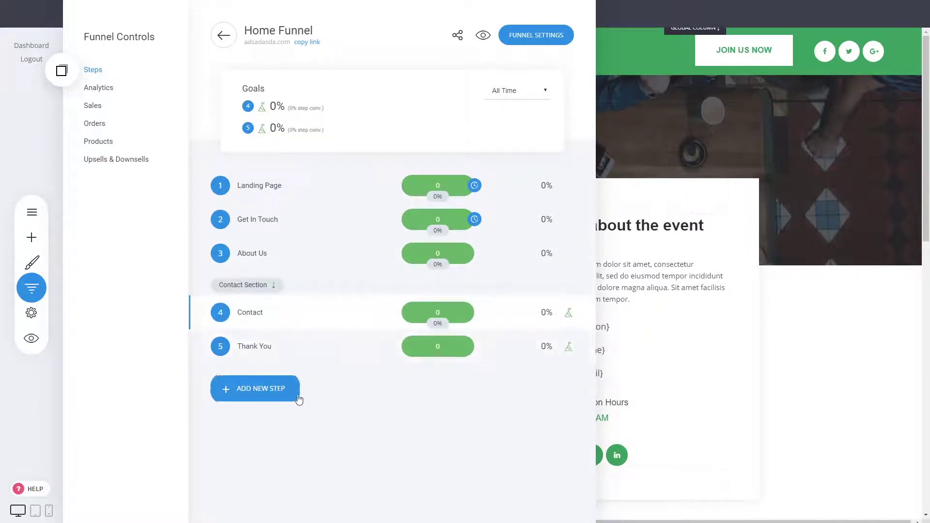
- Add an 'Event Section' section label to the funnel steps
{"action": "left_click", "coordinate": [283, 393]}
{"action": "left_click", "coordinate": [507, 386]}
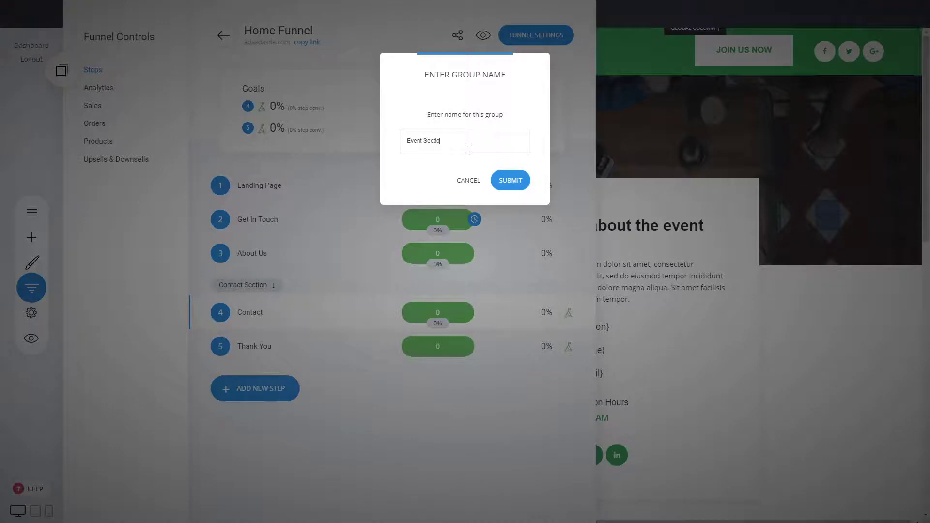
{"action": "left_click", "coordinate": [504, 180]}
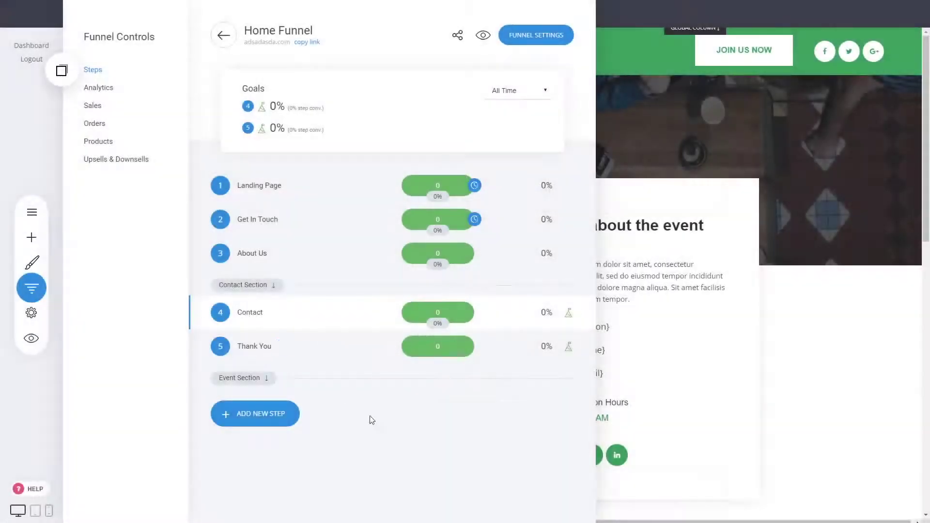
{"action": "left_click", "coordinate": [289, 419]}
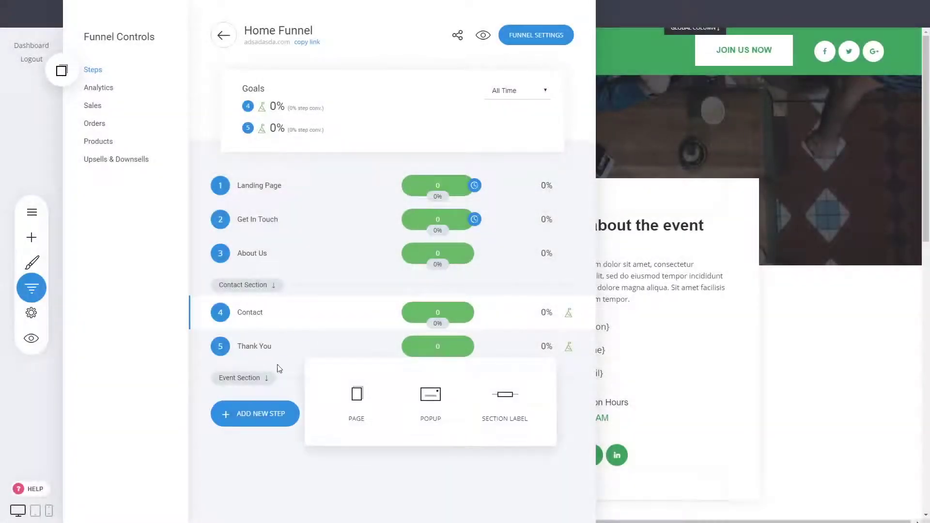
- Create an Event page from an Events template and insert the copied green header at its top
{"action": "left_click", "coordinate": [358, 417]}
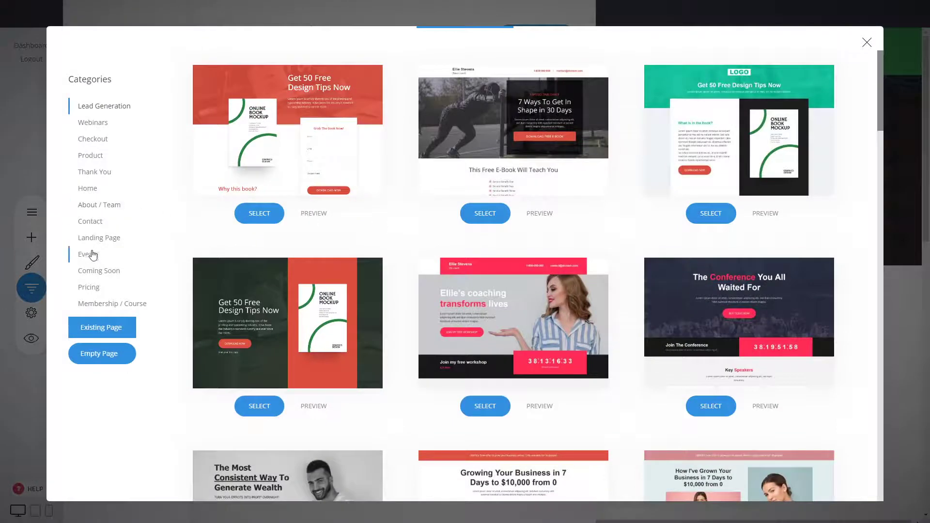
{"action": "left_click", "coordinate": [92, 253]}
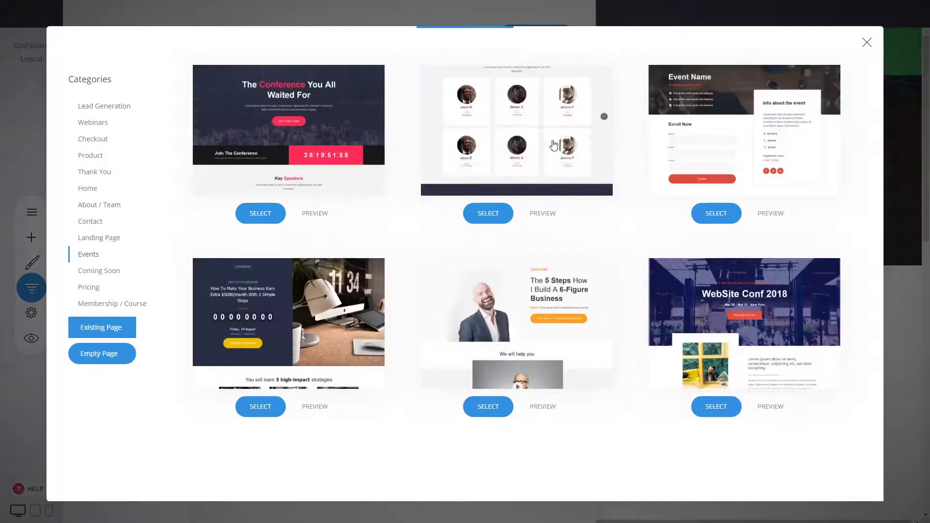
{"action": "left_click", "coordinate": [553, 146]}
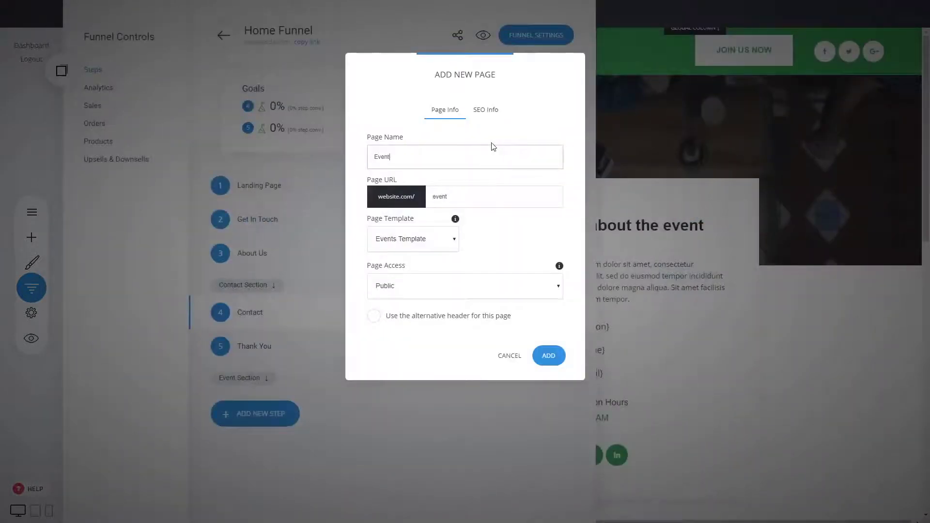
{"action": "left_click", "coordinate": [554, 361]}
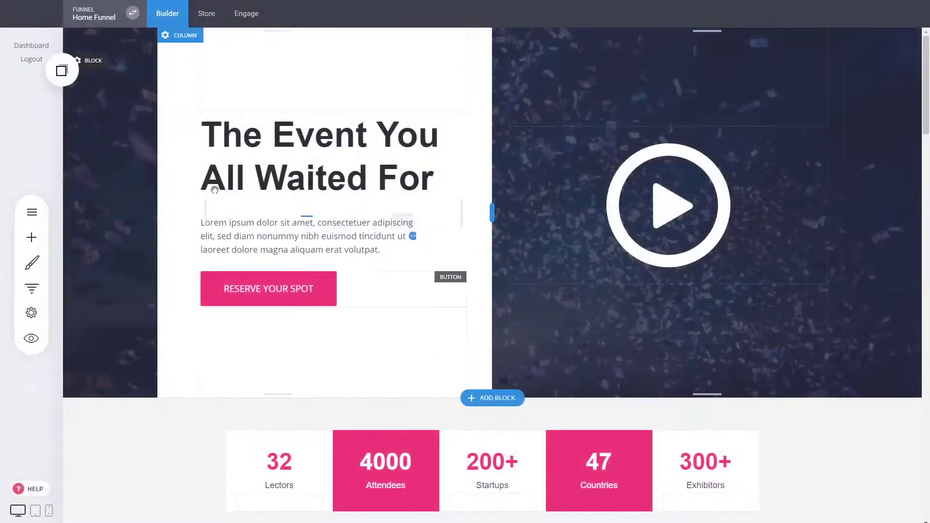
{"action": "left_click", "coordinate": [62, 71]}
{"action": "left_click_drag", "start_coordinate": [309, 74], "coordinate": [317, 70]}
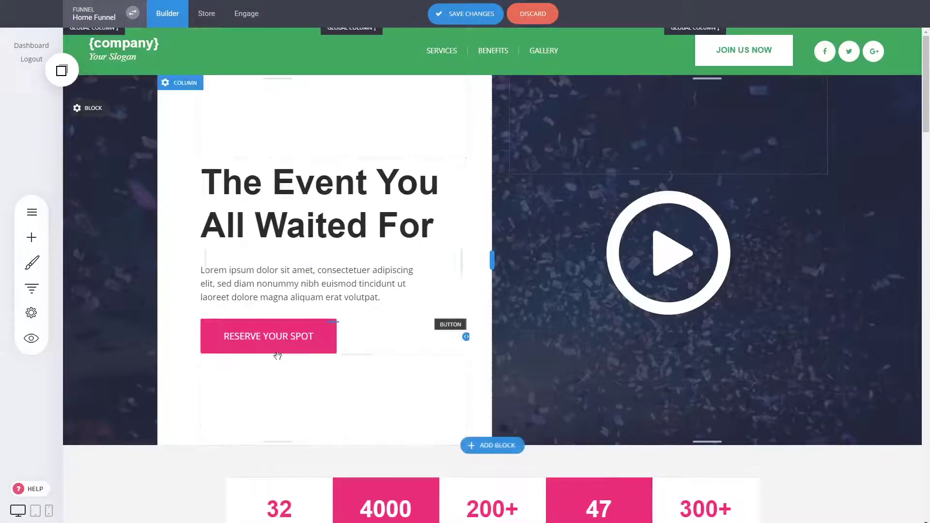
- Make the Reserve Your Spot button green with its border set to 0
{"action": "mouse_move", "coordinate": [271, 334]}
{"action": "left_click", "coordinate": [261, 305]}
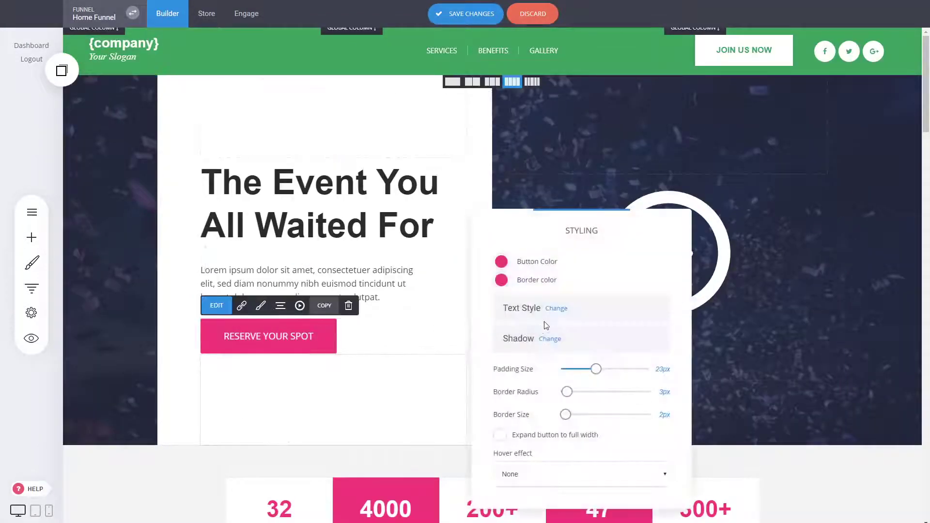
{"action": "left_click", "coordinate": [501, 262]}
{"action": "left_click", "coordinate": [531, 414]}
{"action": "left_click", "coordinate": [564, 364]}
{"action": "left_click_drag", "start_coordinate": [566, 415], "coordinate": [560, 415]}
{"action": "left_click", "coordinate": [377, 362]}
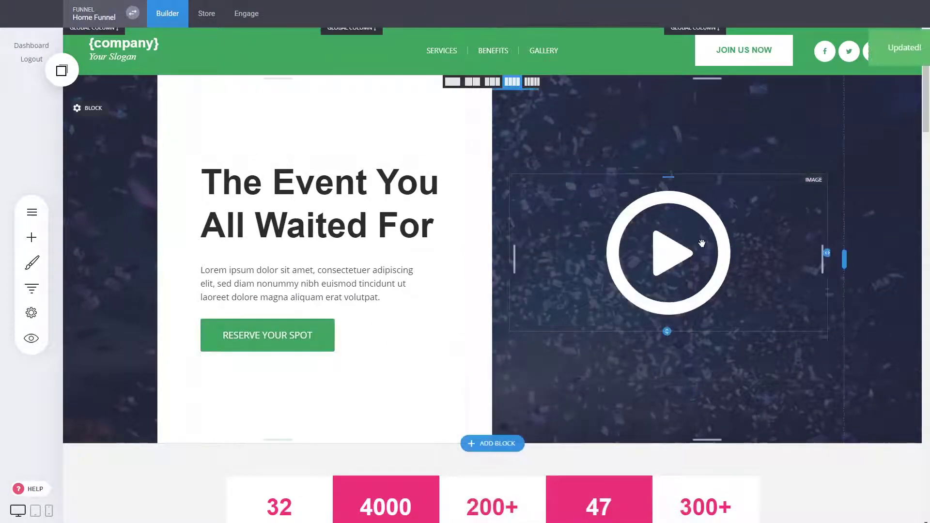
{"action": "left_click", "coordinate": [32, 287]}
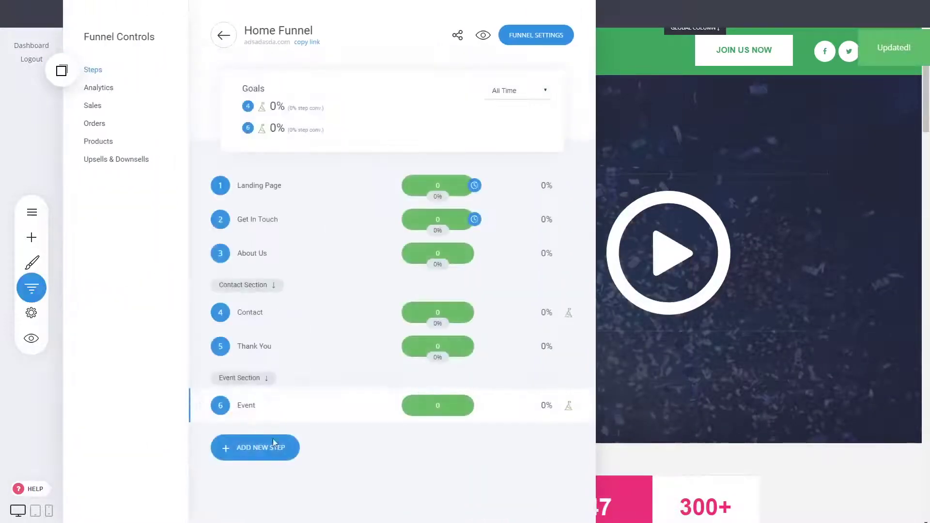
- Create the 'Event Purchase' page from a Checkout category template under Event Section
{"action": "left_click", "coordinate": [272, 455]}
{"action": "left_click", "coordinate": [351, 430]}
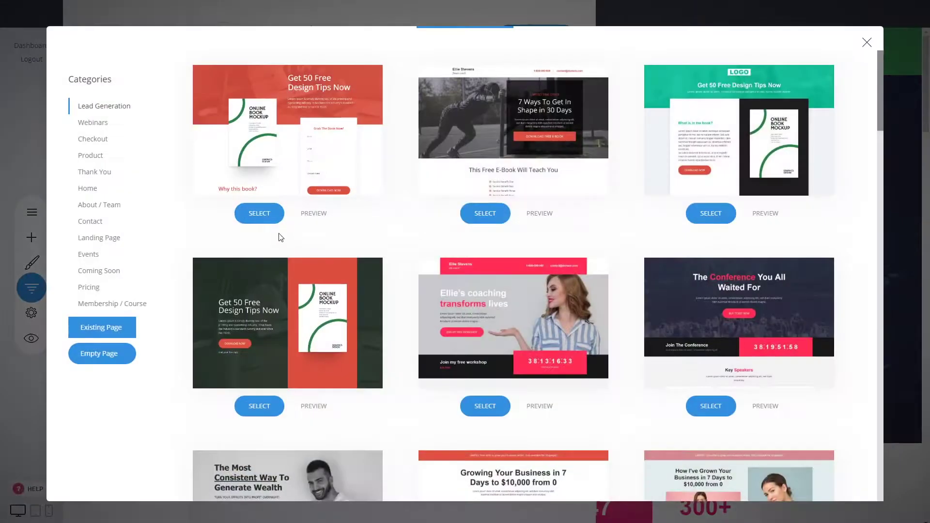
{"action": "left_click", "coordinate": [99, 141]}
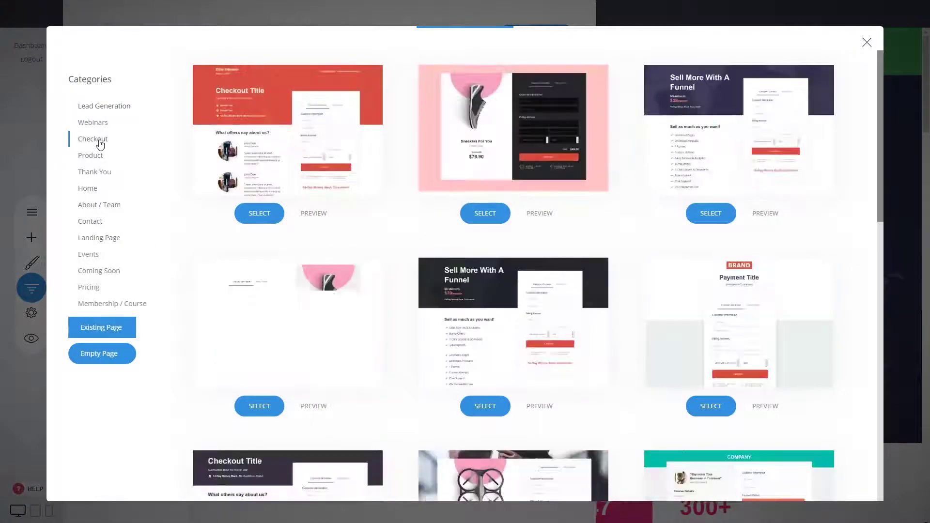
{"action": "scroll", "coordinate": [400, 249], "scroll_direction": "down", "scroll_amount": 1}
{"action": "scroll", "coordinate": [400, 249], "scroll_direction": "down", "scroll_amount": 3}
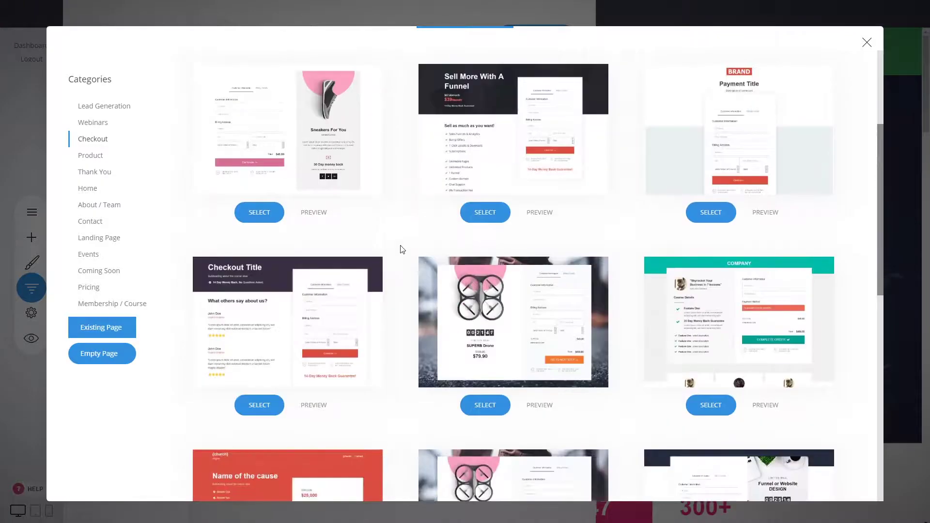
{"action": "scroll", "coordinate": [400, 249], "scroll_direction": "down", "scroll_amount": 7}
{"action": "scroll", "coordinate": [400, 249], "scroll_direction": "up", "scroll_amount": 11}
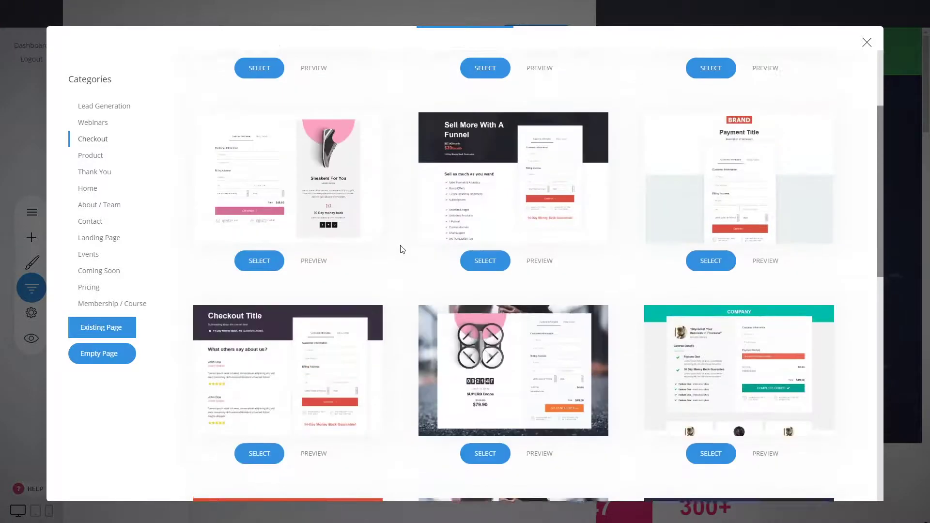
{"action": "left_click", "coordinate": [709, 105]}
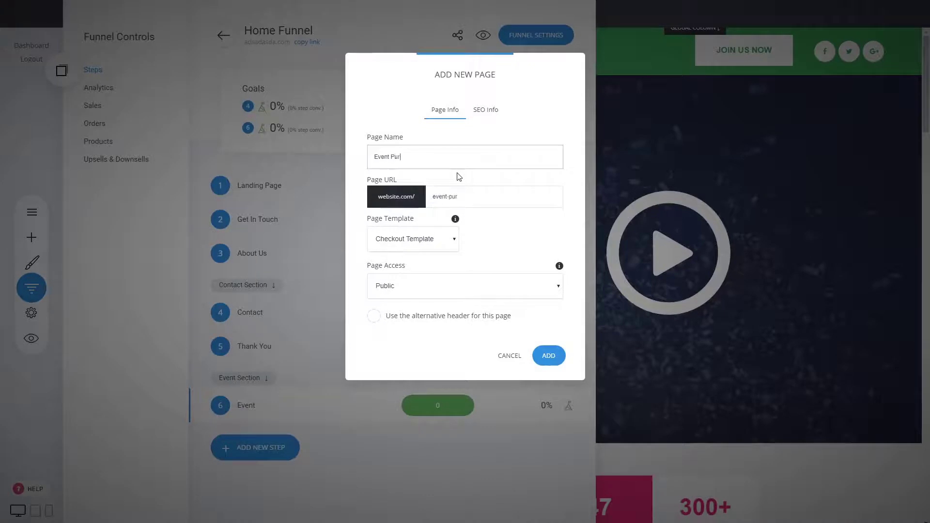
{"action": "left_click", "coordinate": [543, 361]}
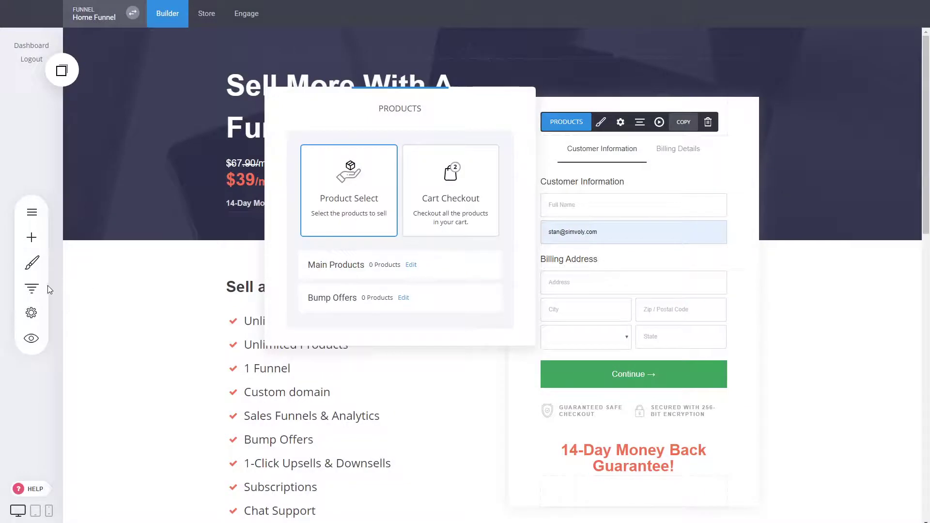
{"action": "left_click", "coordinate": [44, 288]}
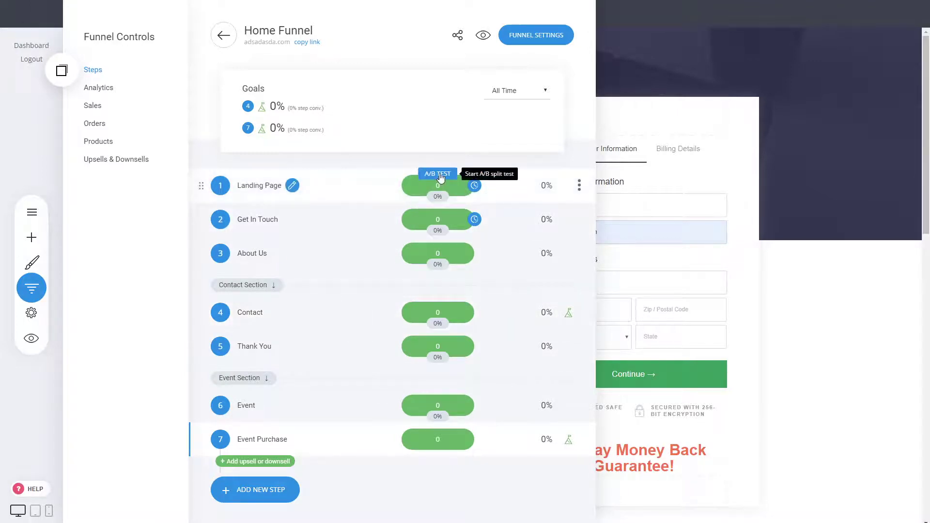
- Start an A/B test on the Landing Page step using a duplicated page as the variant
{"action": "left_click", "coordinate": [437, 174]}
{"action": "left_click", "coordinate": [516, 181]}
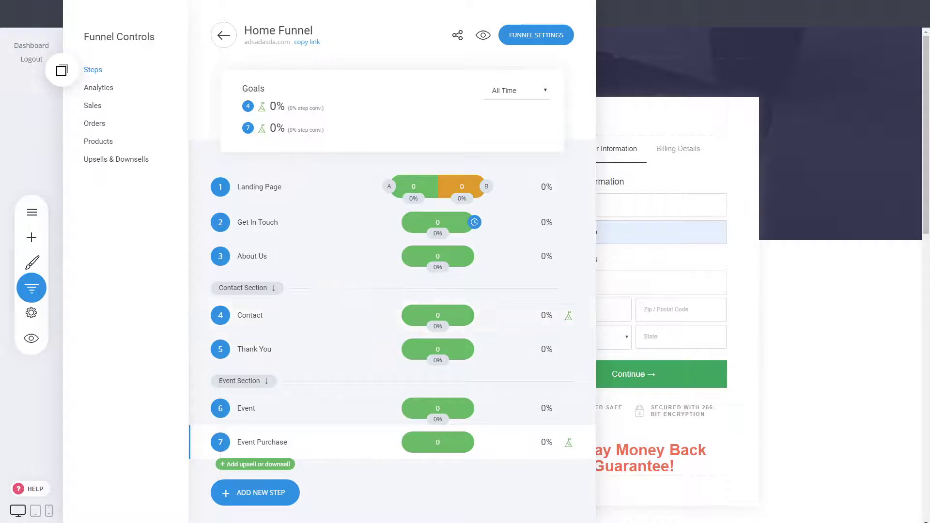
{"action": "left_click", "coordinate": [255, 492]}
{"action": "left_click", "coordinate": [581, 285]}
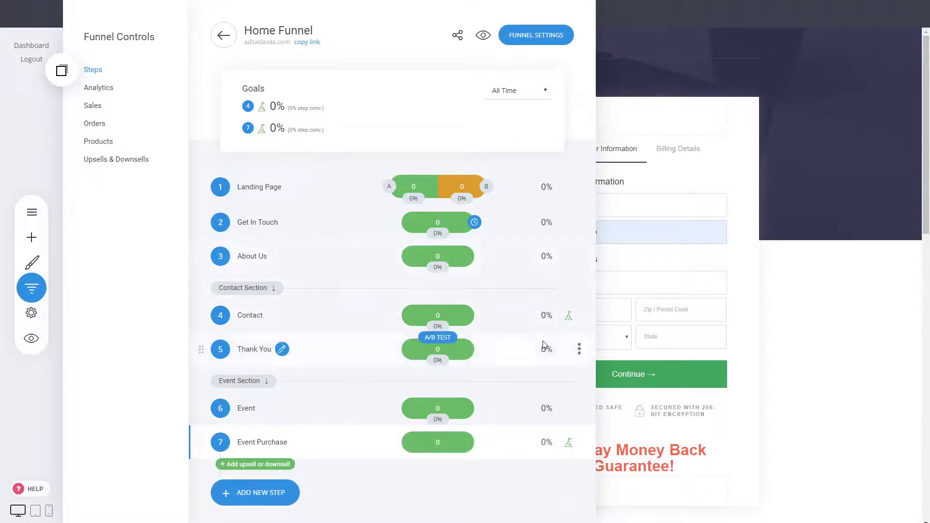
- Insert the copied green header above the Event Purchase checkout hero
{"action": "left_click", "coordinate": [804, 280]}
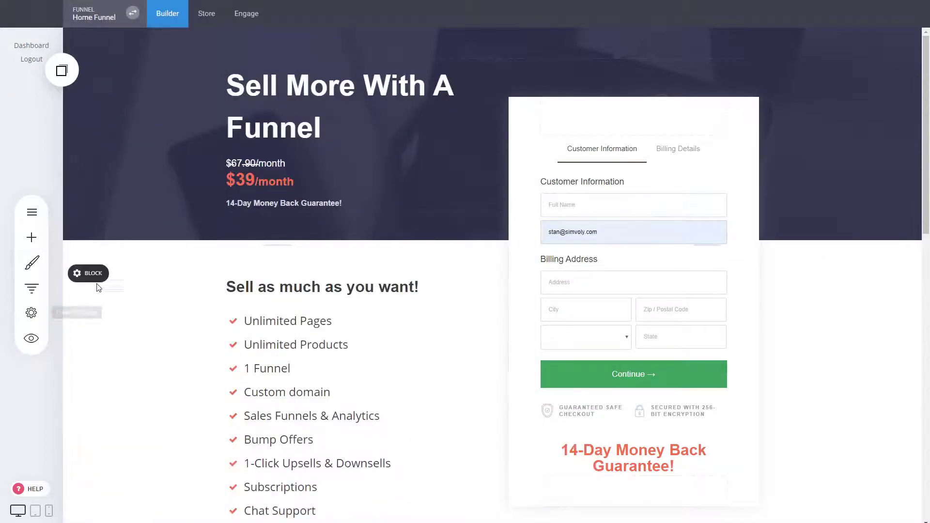
{"action": "left_click", "coordinate": [28, 294]}
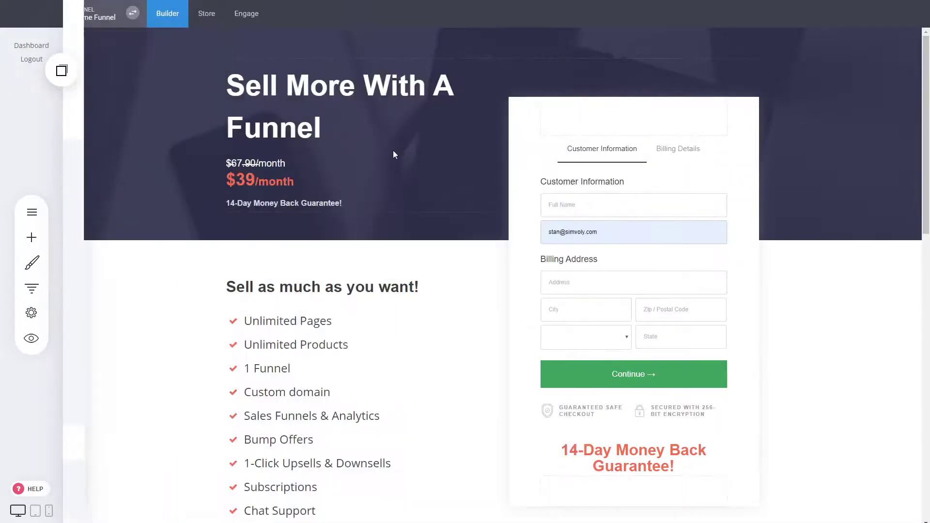
{"action": "left_click", "coordinate": [61, 70]}
{"action": "left_click_drag", "start_coordinate": [109, 121], "coordinate": [63, 216]}
{"action": "left_click", "coordinate": [62, 70]}
{"action": "left_click_drag", "start_coordinate": [99, 120], "coordinate": [276, 129]}
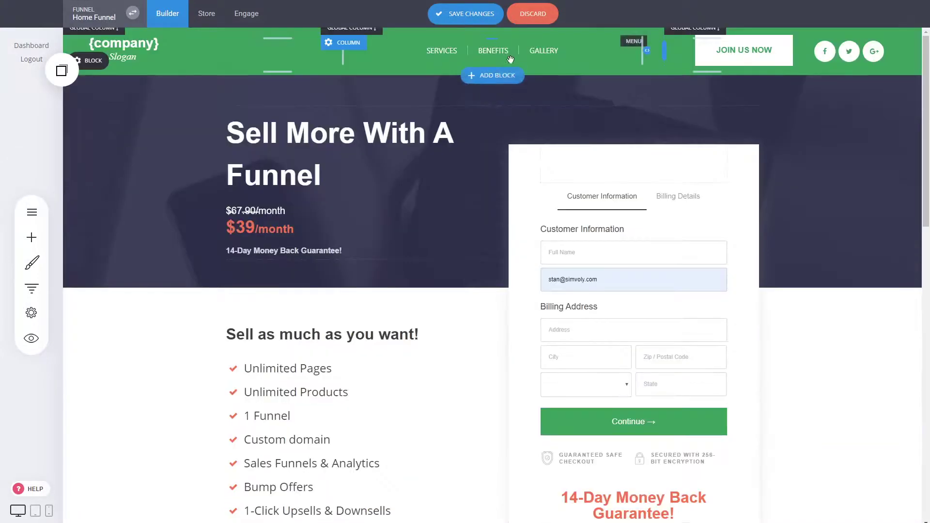
- Set the hero block's overlay colour to the green global colour and save
{"action": "left_click", "coordinate": [93, 111]}
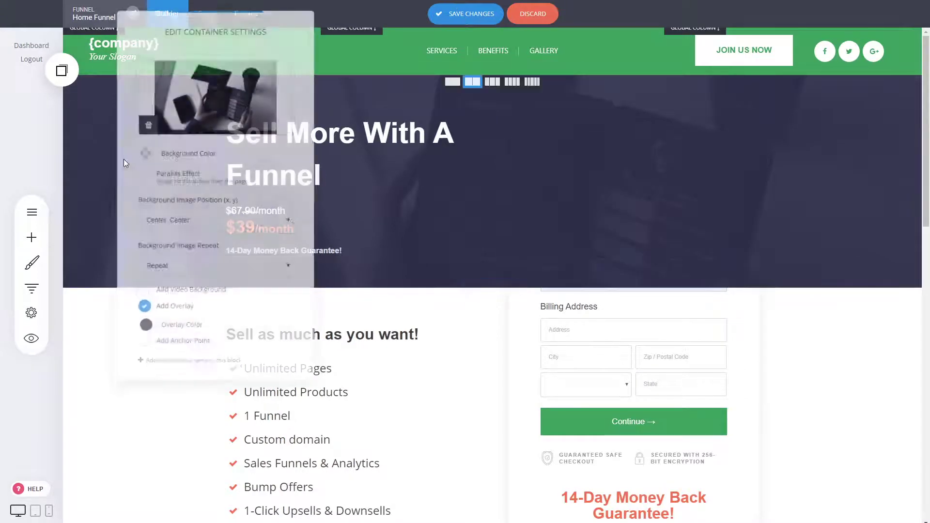
{"action": "left_click", "coordinate": [144, 329]}
{"action": "left_click", "coordinate": [177, 436]}
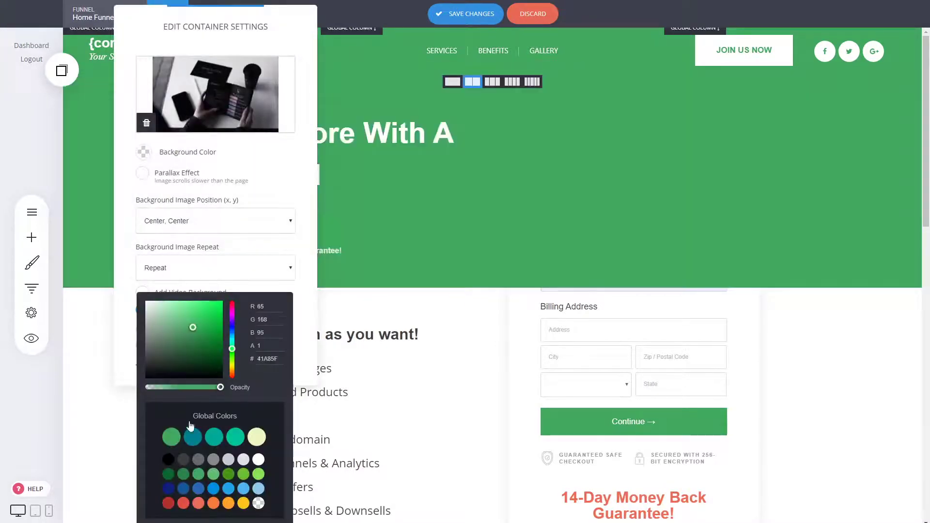
{"action": "left_click", "coordinate": [591, 262]}
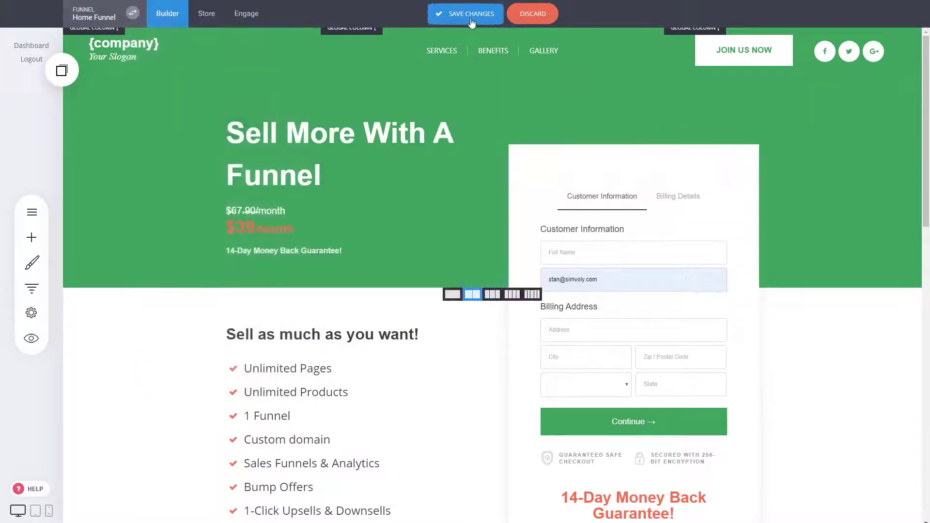
{"action": "left_click", "coordinate": [498, 13]}
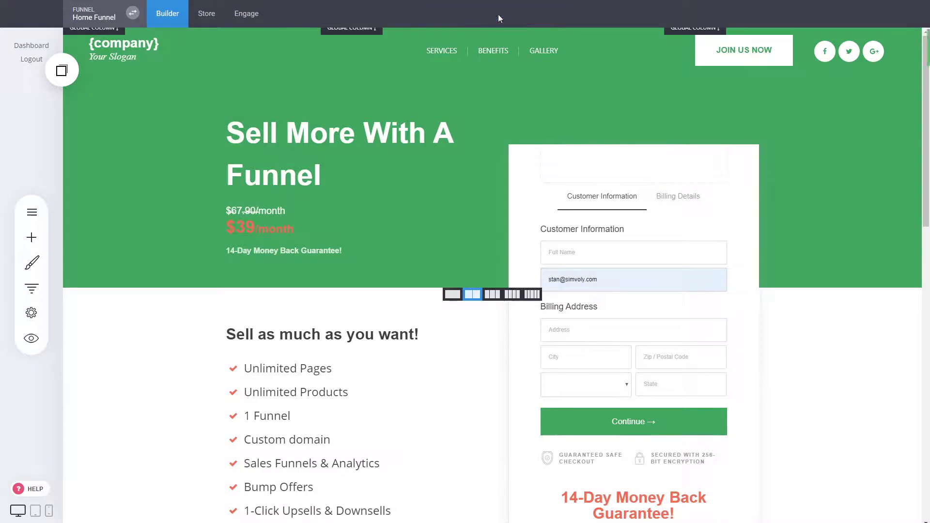
- Link the Services menu item to the Landing Page step and rename it 'Home'
{"action": "left_click", "coordinate": [451, 56]}
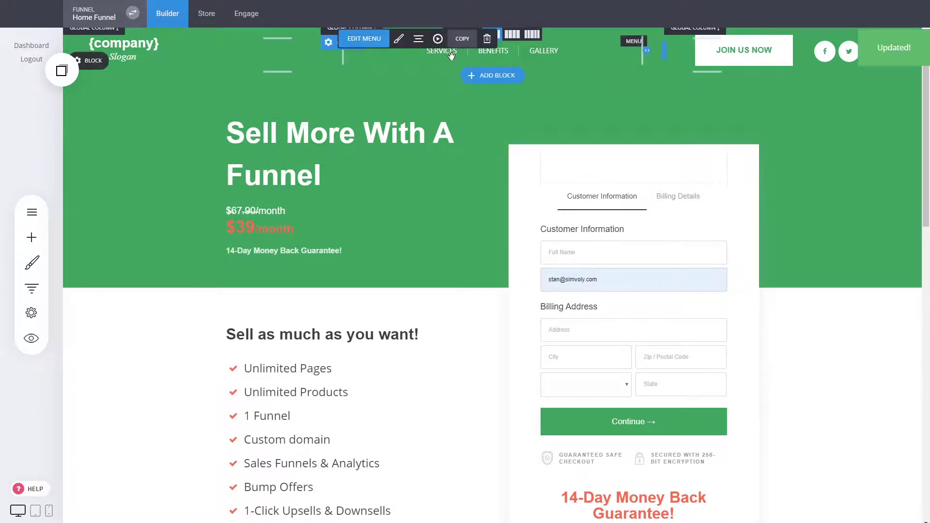
{"action": "left_click", "coordinate": [368, 37]}
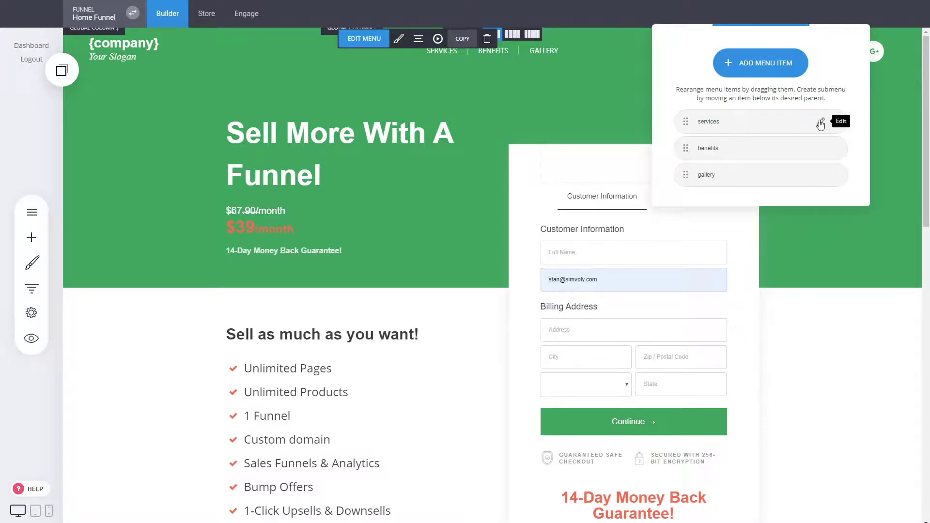
{"action": "left_click", "coordinate": [820, 126]}
{"action": "left_click", "coordinate": [345, 116]}
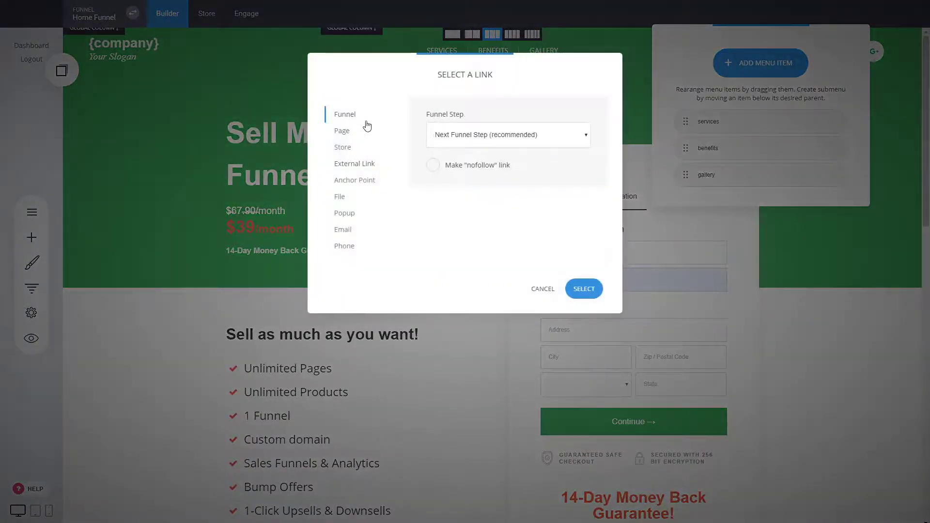
{"action": "left_click", "coordinate": [478, 155]}
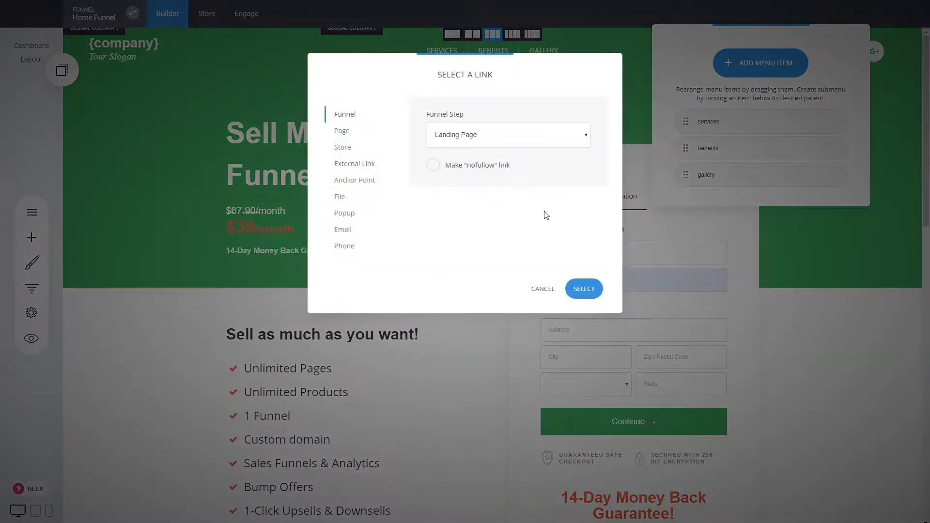
{"action": "left_click", "coordinate": [583, 289]}
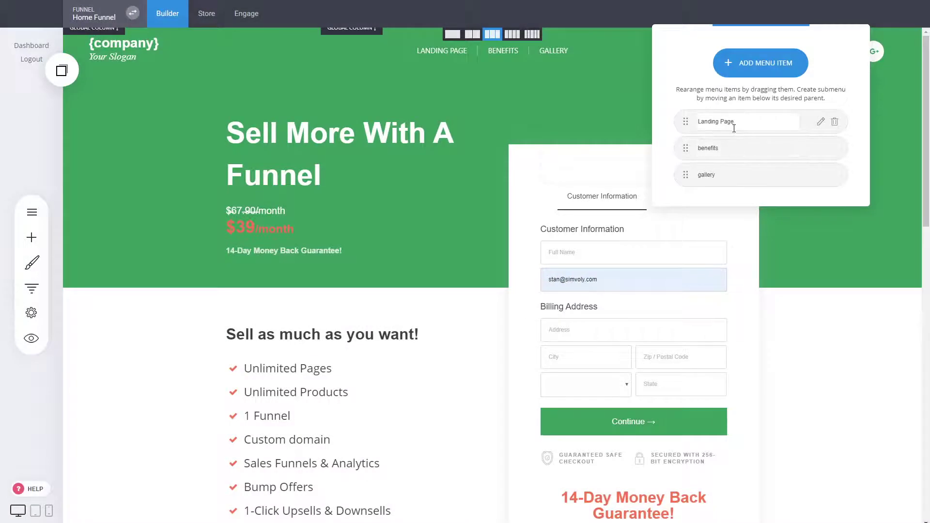
{"action": "key", "text": "ctrl+a"}
{"action": "type", "text": "Home"}
- Link the Benefits item to the About Us step and the Gallery item to Event
{"action": "left_click", "coordinate": [824, 148]}
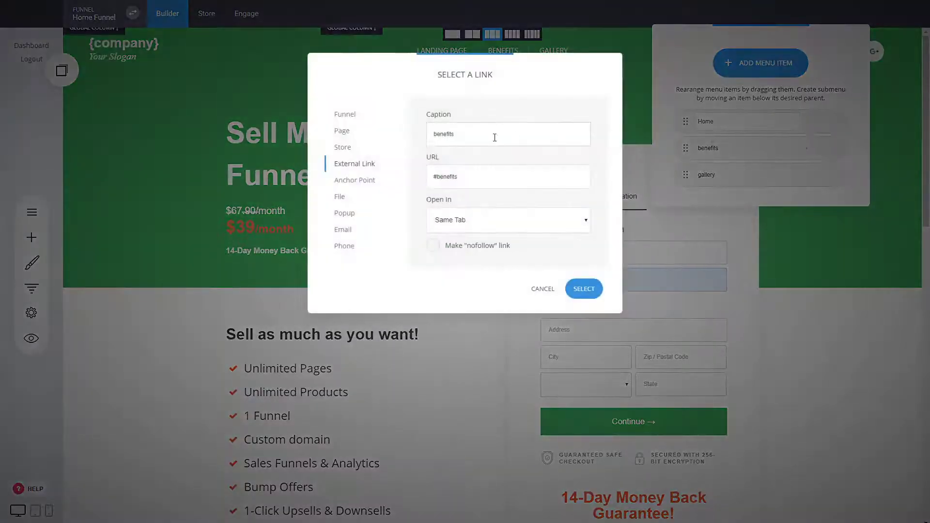
{"action": "left_click", "coordinate": [344, 115]}
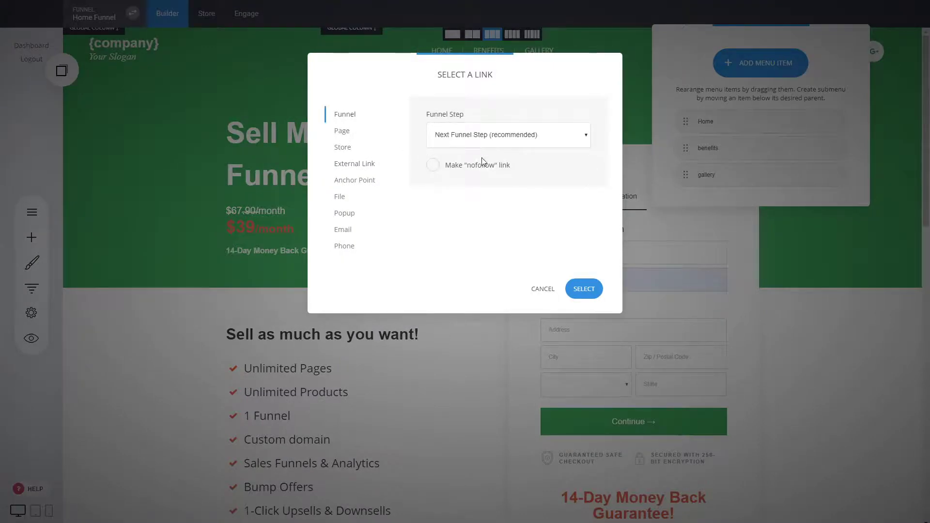
{"action": "left_click", "coordinate": [525, 233]}
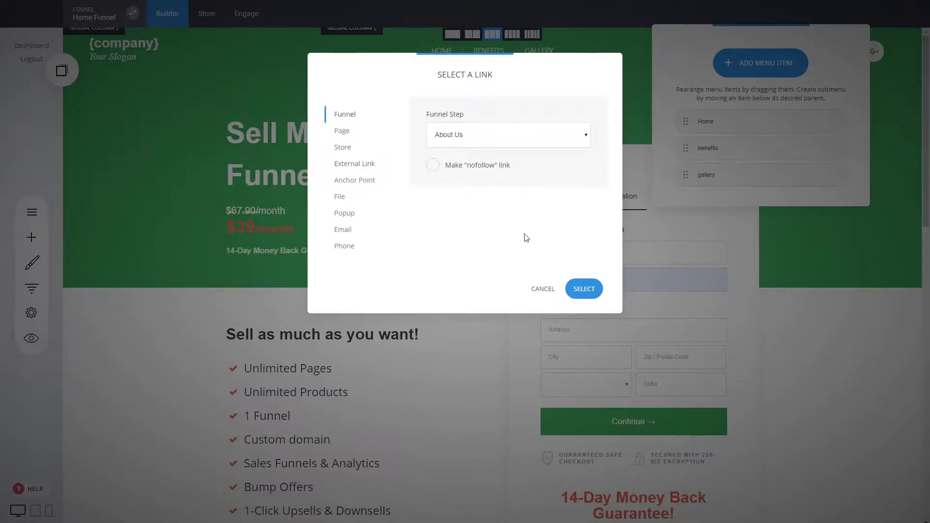
{"action": "left_click", "coordinate": [596, 288]}
{"action": "left_click", "coordinate": [821, 176]}
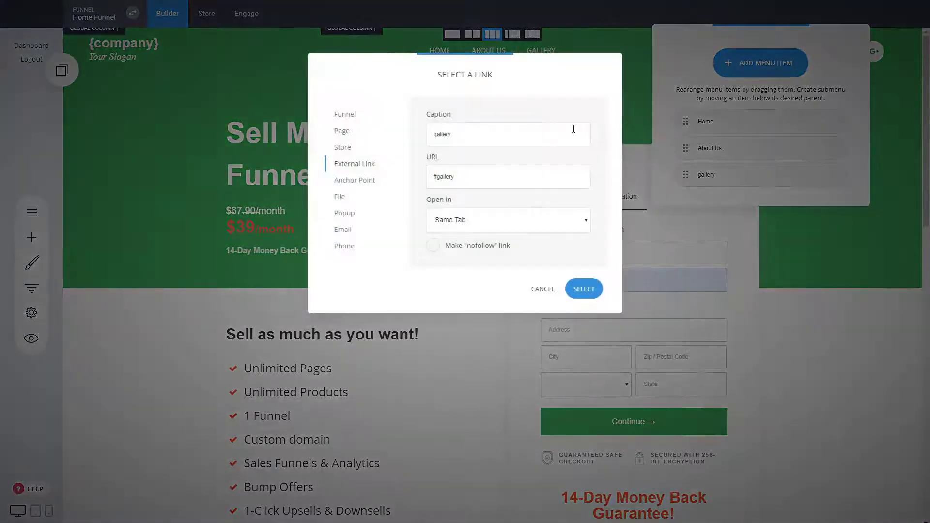
{"action": "left_click", "coordinate": [344, 115]}
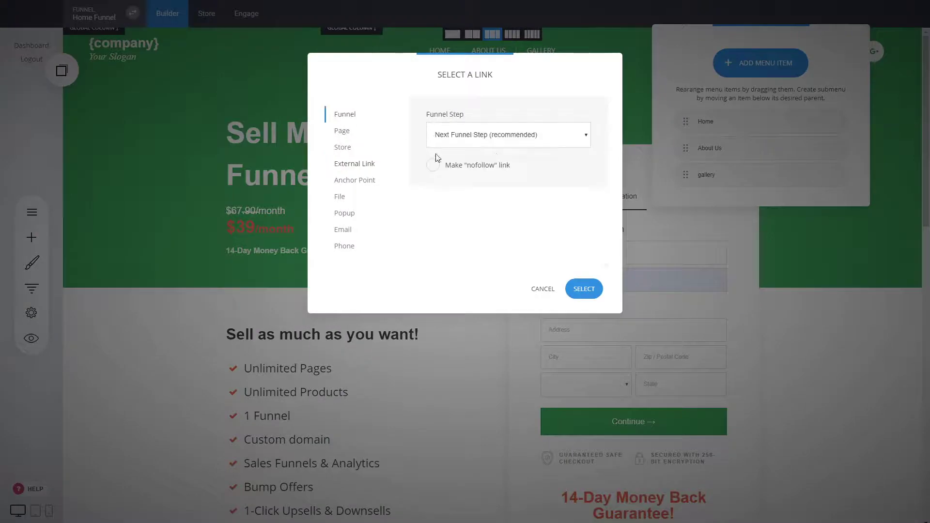
{"action": "left_click", "coordinate": [462, 206]}
{"action": "left_click", "coordinate": [583, 288]}
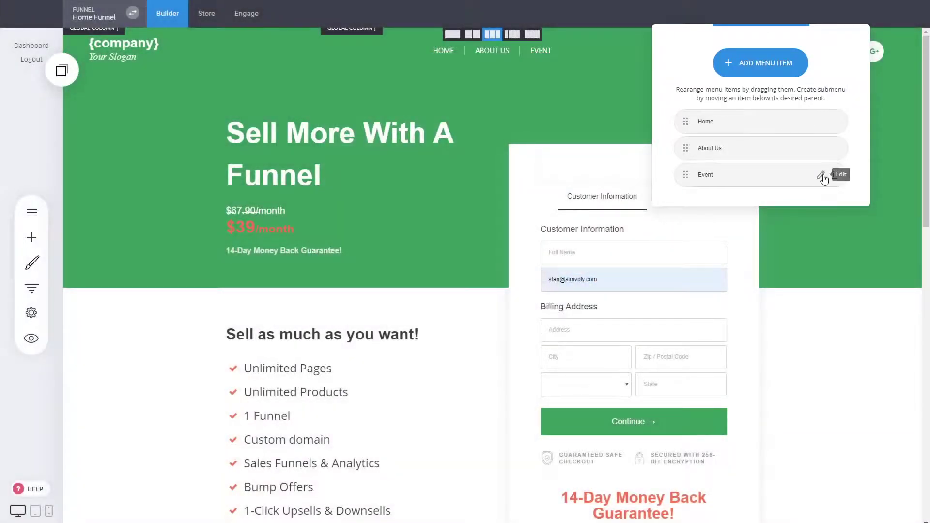
{"action": "left_click", "coordinate": [821, 176]}
{"action": "left_click", "coordinate": [581, 287]}
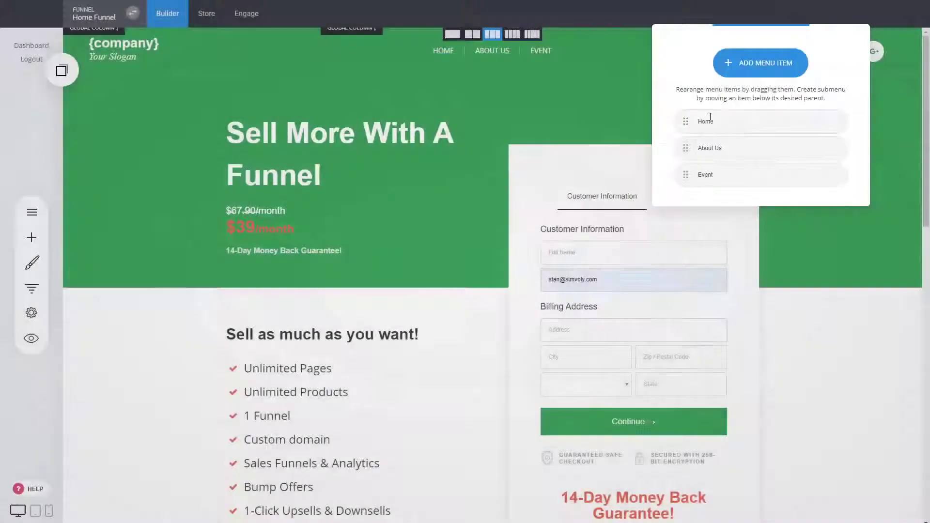
- Add a Contact menu item linked to the Contact step, reorder About Us, and save
{"action": "left_click", "coordinate": [746, 66]}
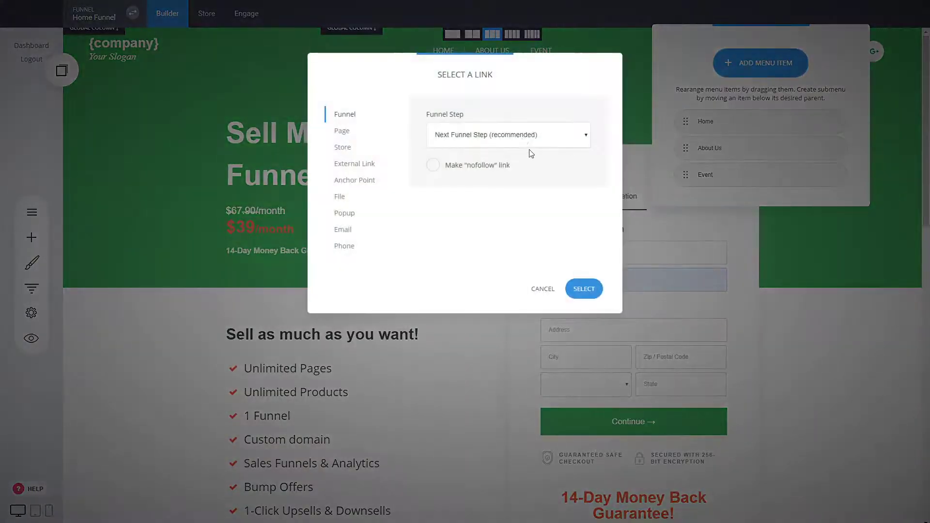
{"action": "left_click", "coordinate": [460, 192]}
{"action": "left_click", "coordinate": [584, 289]}
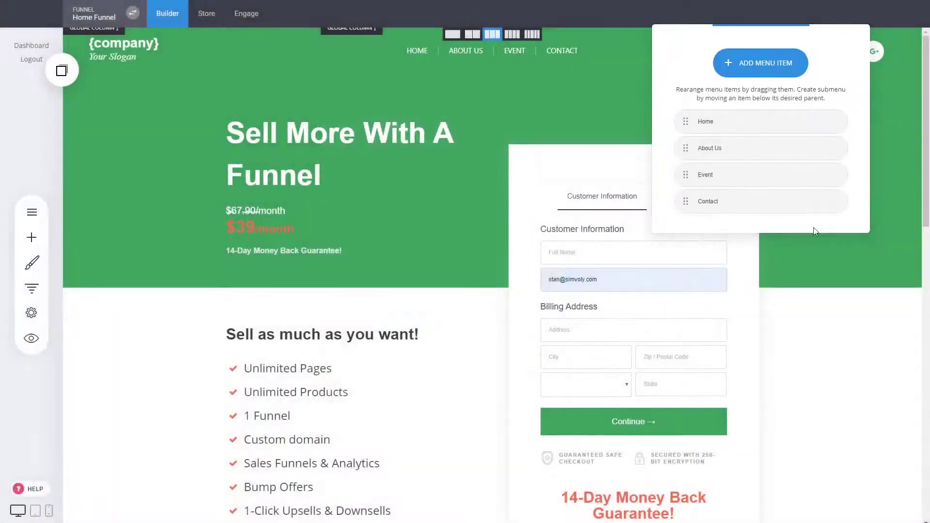
{"action": "mouse_move", "coordinate": [692, 163]}
{"action": "mouse_move", "coordinate": [687, 151]}
{"action": "left_mouse_down"}
{"action": "mouse_move", "coordinate": [715, 151]}
{"action": "mouse_move", "coordinate": [678, 149]}
{"action": "left_mouse_up"}
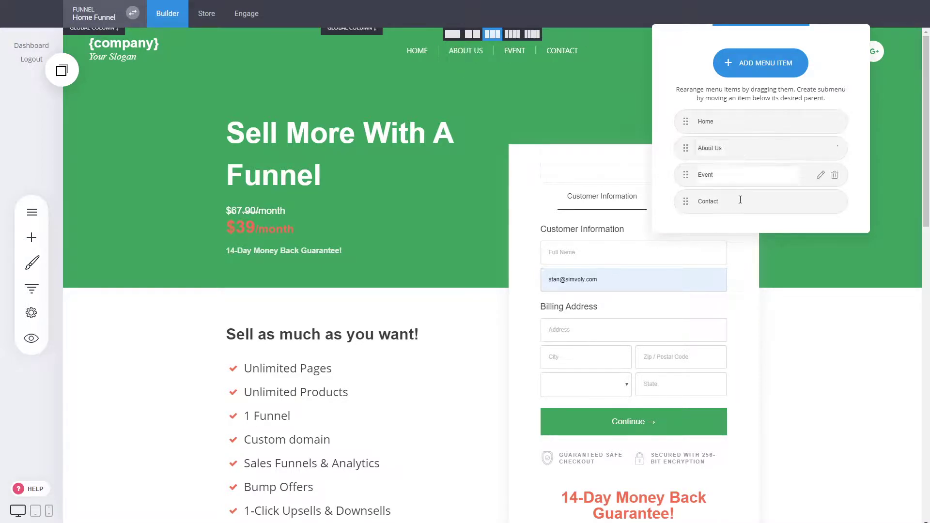
{"action": "left_click", "coordinate": [556, 129]}
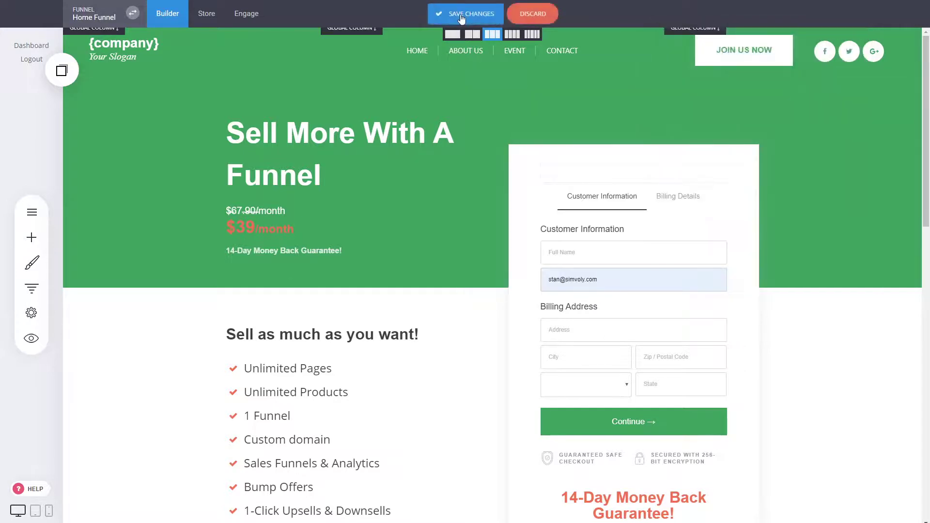
{"action": "left_click", "coordinate": [461, 18]}
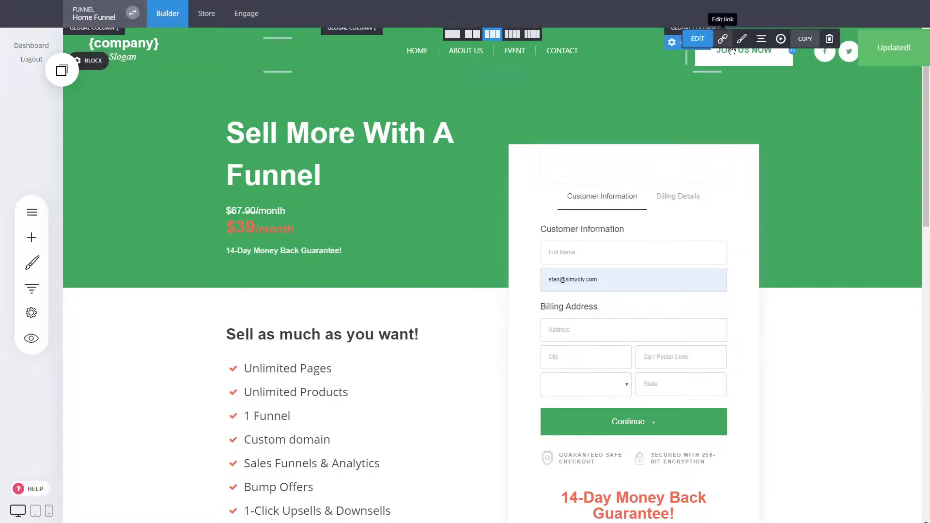
- Change the header button text from 'Join Us Now' to 'Contact Us' and save
{"action": "left_click", "coordinate": [698, 38]}
{"action": "left_click_drag", "start_coordinate": [548, 88], "coordinate": [432, 72]}
{"action": "type", "text": "Contact Us"}
{"action": "left_click", "coordinate": [432, 71]}
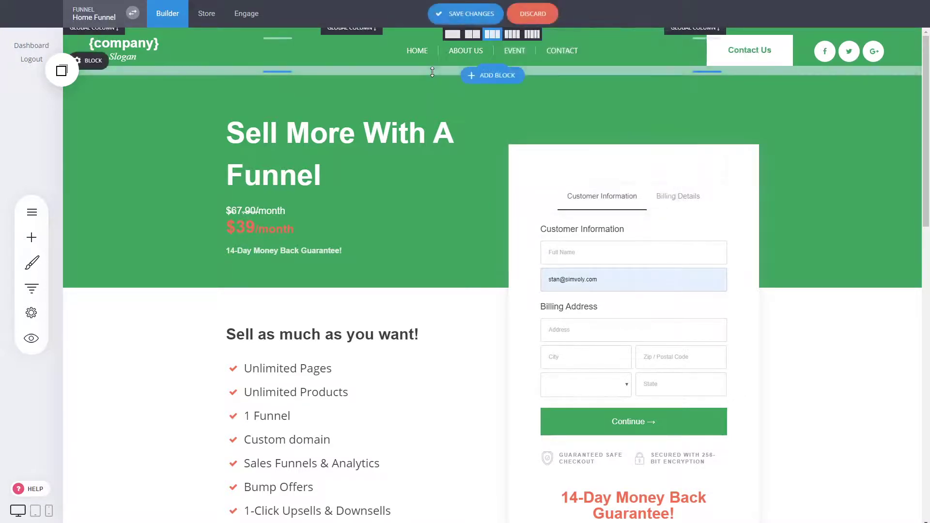
{"action": "left_click", "coordinate": [465, 14]}
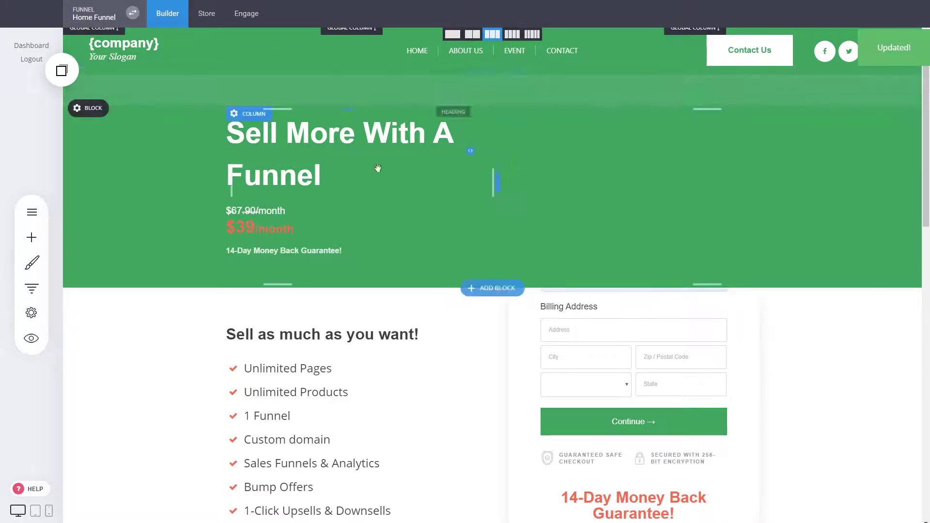
{"action": "left_click", "coordinate": [31, 288]}
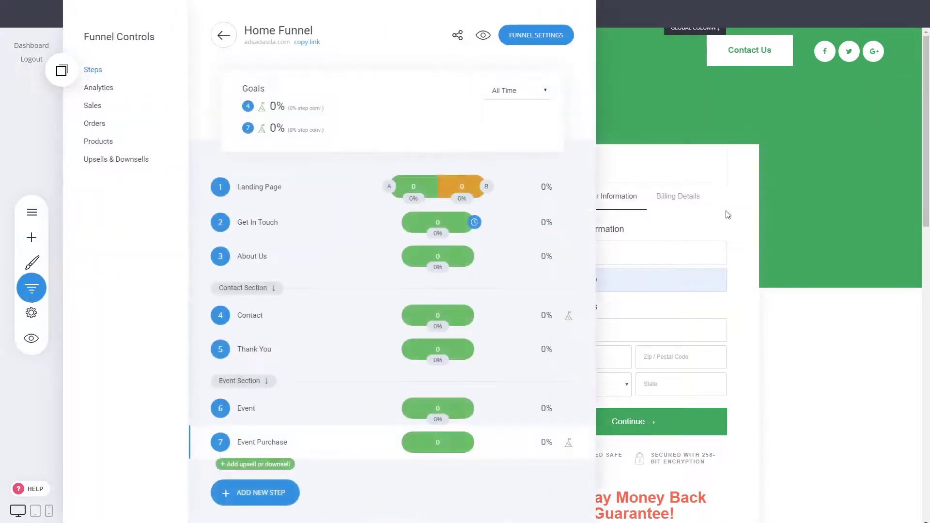
- Preview the site and test the Home, Event and About Us header links
{"action": "left_click", "coordinate": [727, 215]}
{"action": "left_click", "coordinate": [31, 338]}
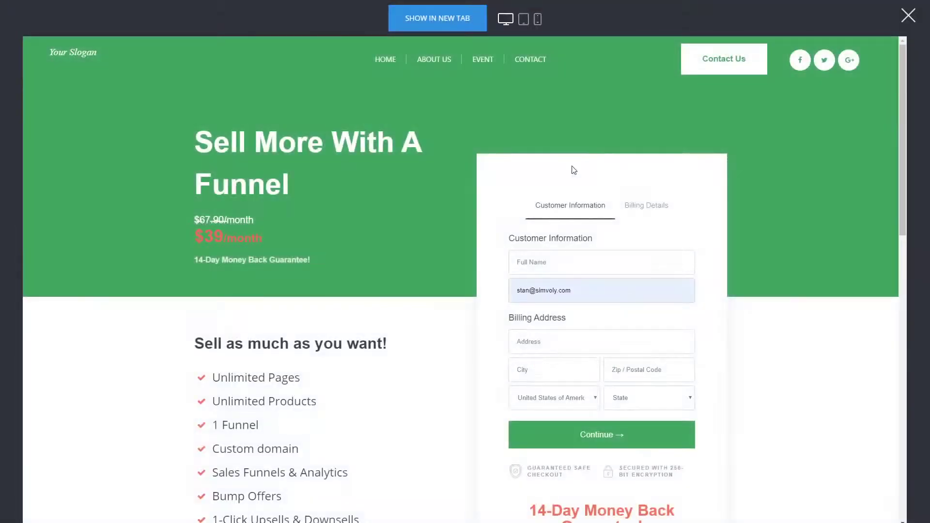
{"action": "left_click", "coordinate": [393, 65]}
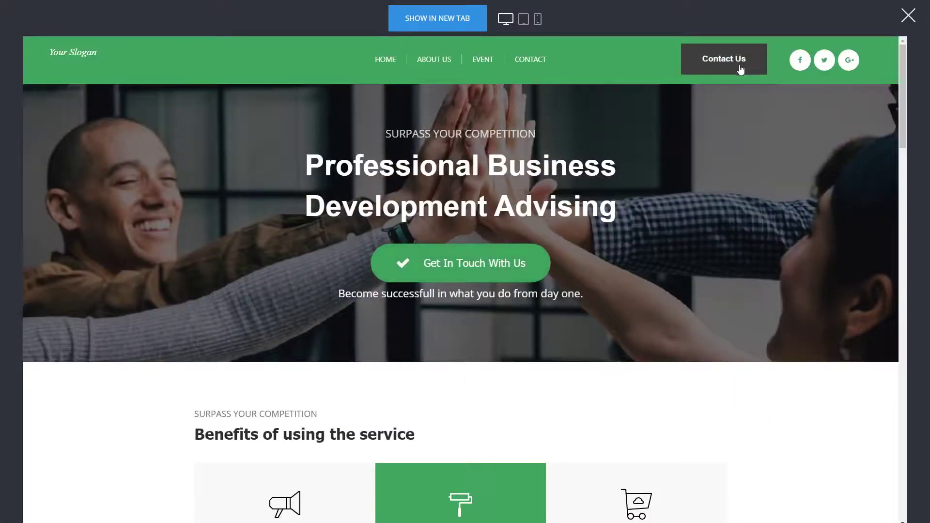
{"action": "left_click", "coordinate": [486, 59]}
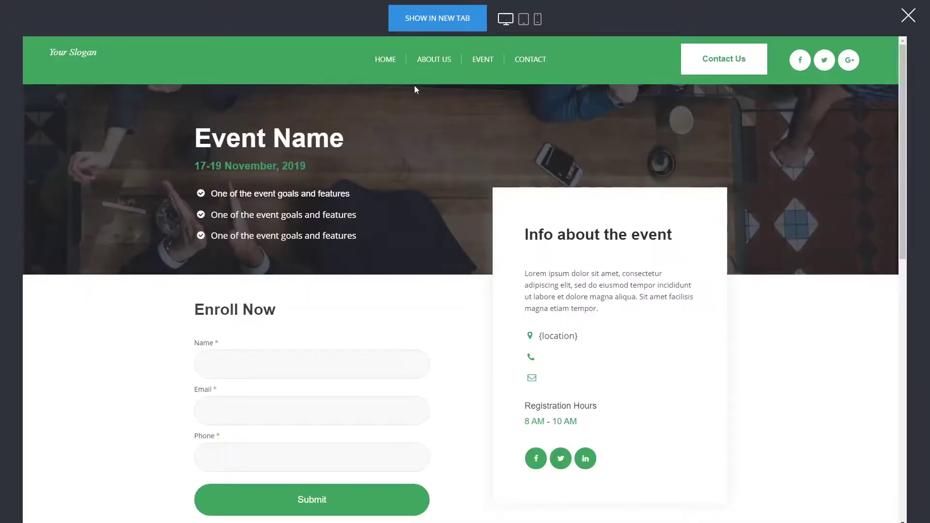
{"action": "left_click", "coordinate": [492, 59]}
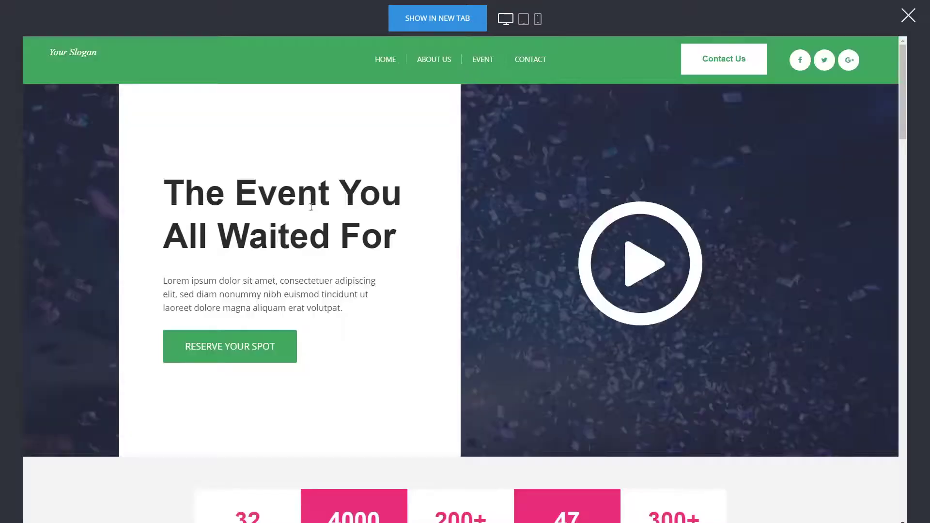
{"action": "left_click", "coordinate": [428, 62]}
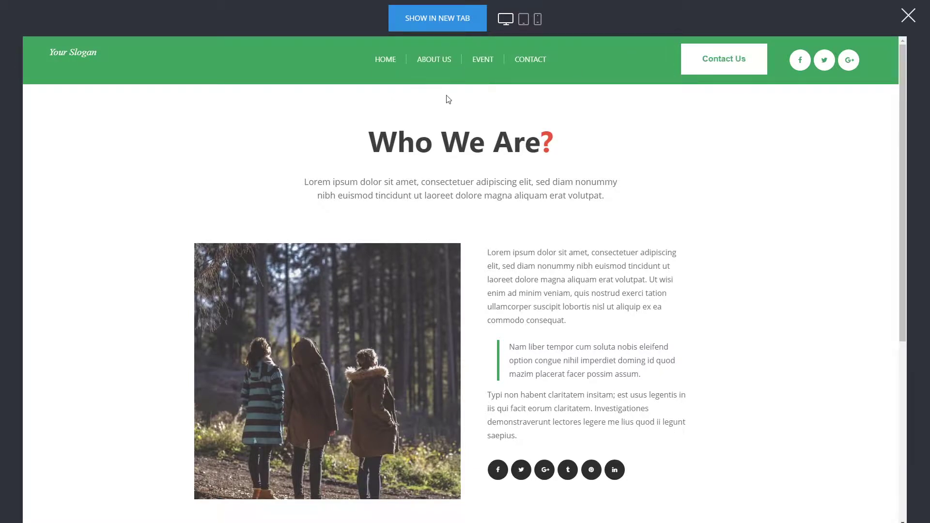
- Scroll through the Event page in the preview, then close the preview
{"action": "left_click", "coordinate": [728, 66]}
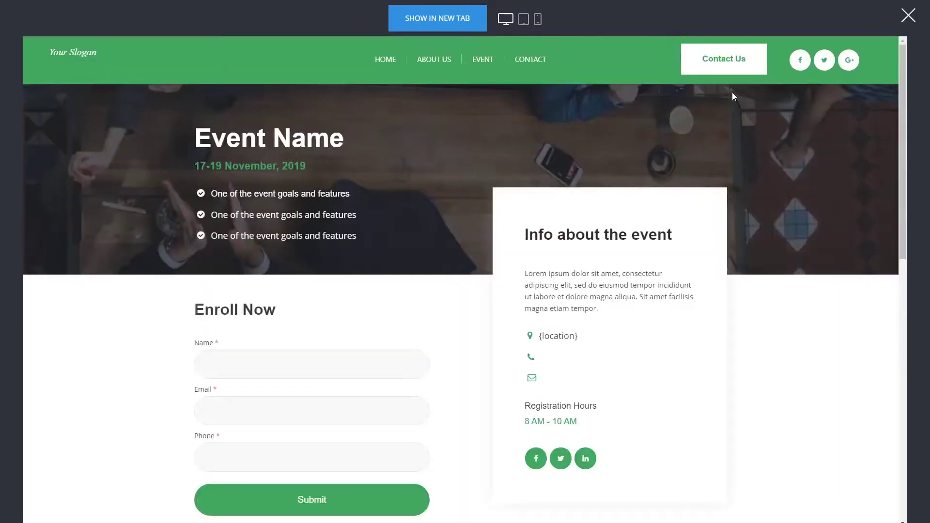
{"action": "scroll", "coordinate": [556, 378], "scroll_direction": "down", "scroll_amount": 4}
{"action": "scroll", "coordinate": [484, 334], "scroll_direction": "up", "scroll_amount": 2}
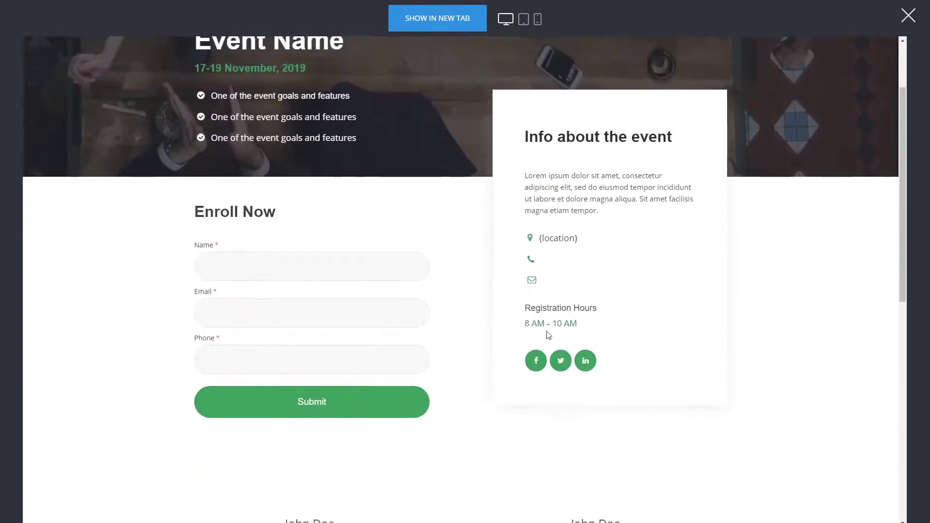
{"action": "scroll", "coordinate": [485, 324], "scroll_direction": "down", "scroll_amount": 5}
{"action": "scroll", "coordinate": [533, 290], "scroll_direction": "down", "scroll_amount": 5}
{"action": "scroll", "coordinate": [507, 224], "scroll_direction": "up", "scroll_amount": 12}
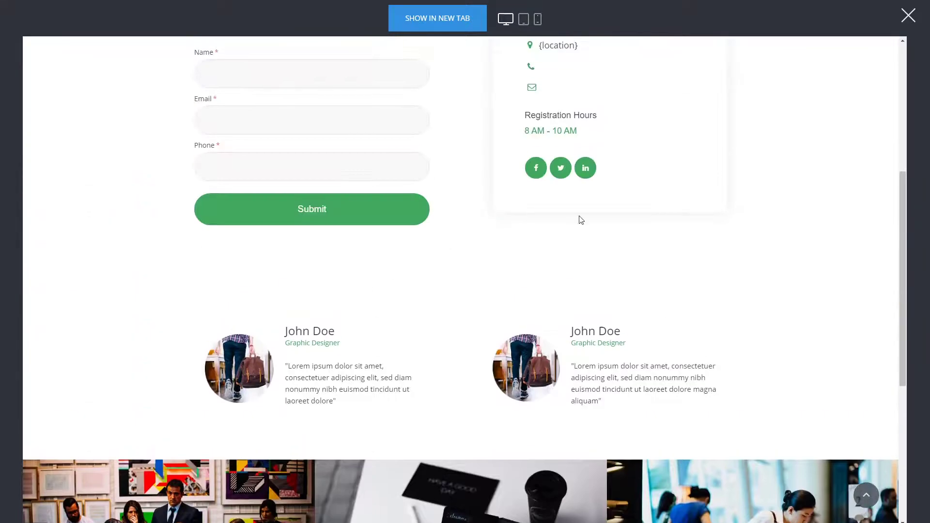
{"action": "left_click", "coordinate": [908, 16]}
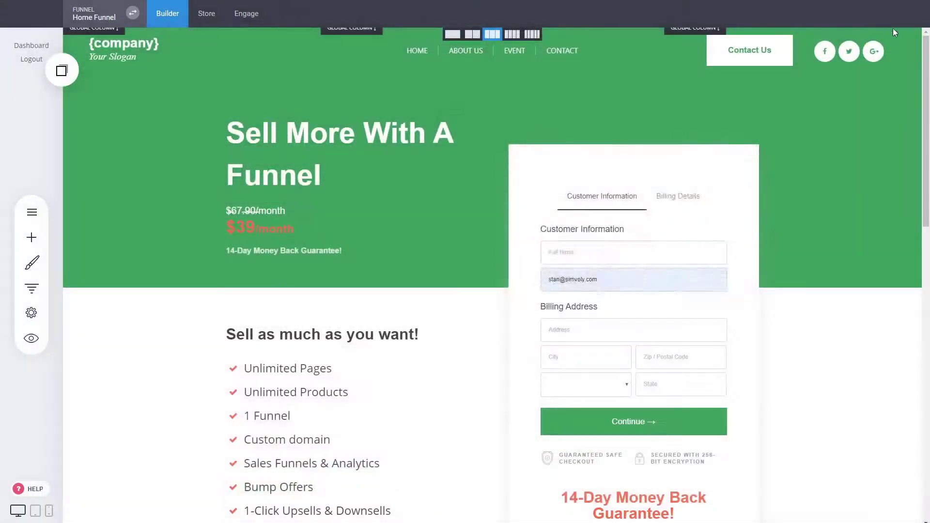
- Glance over the funnel steps and pages lists, then go to the Store dashboard
{"action": "left_click", "coordinate": [32, 288]}
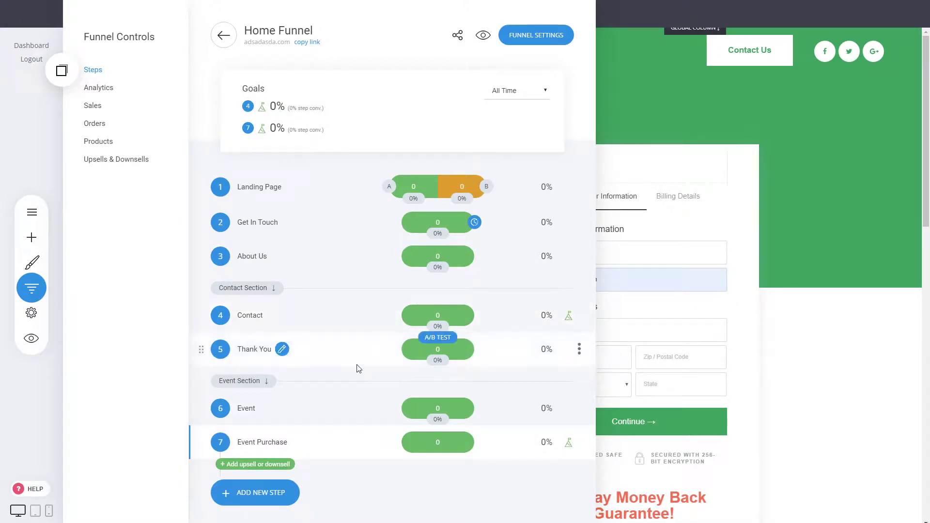
{"action": "left_click", "coordinate": [781, 240]}
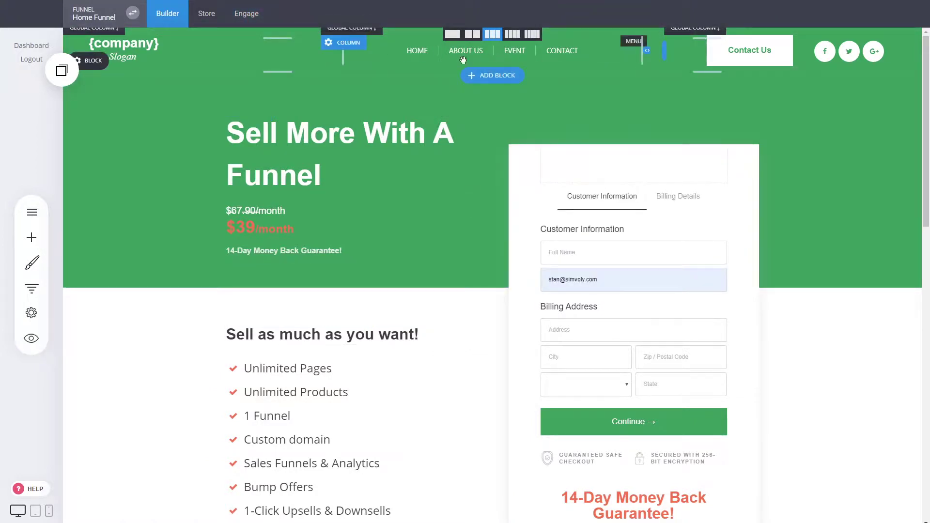
{"action": "left_click", "coordinate": [44, 214]}
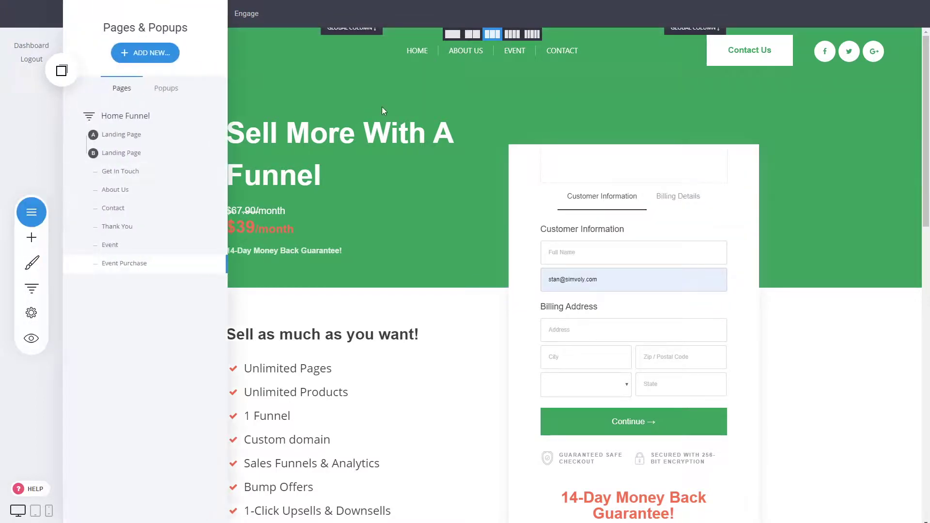
{"action": "left_click", "coordinate": [382, 111]}
{"action": "left_click", "coordinate": [206, 15]}
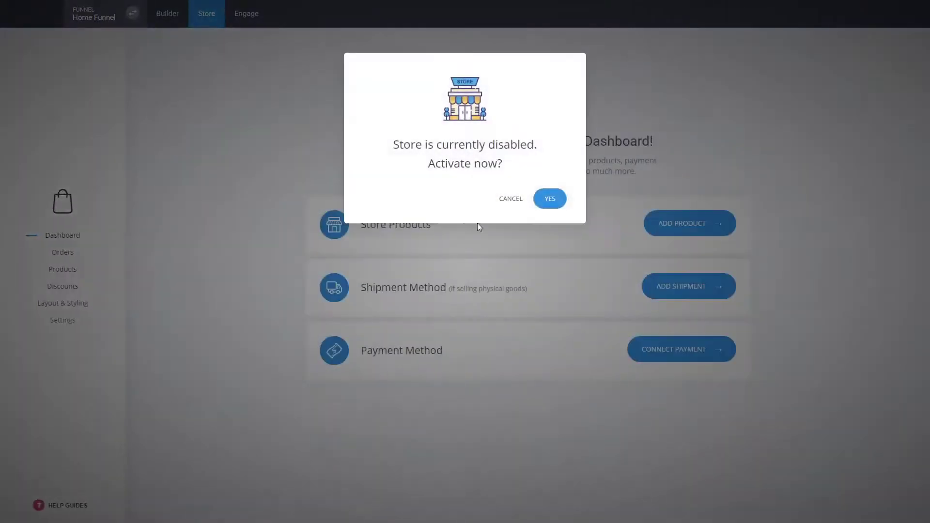
- Activate the store and check the new Store page's settings from the pages list
{"action": "left_click", "coordinate": [560, 201]}
{"action": "left_click", "coordinate": [170, 18]}
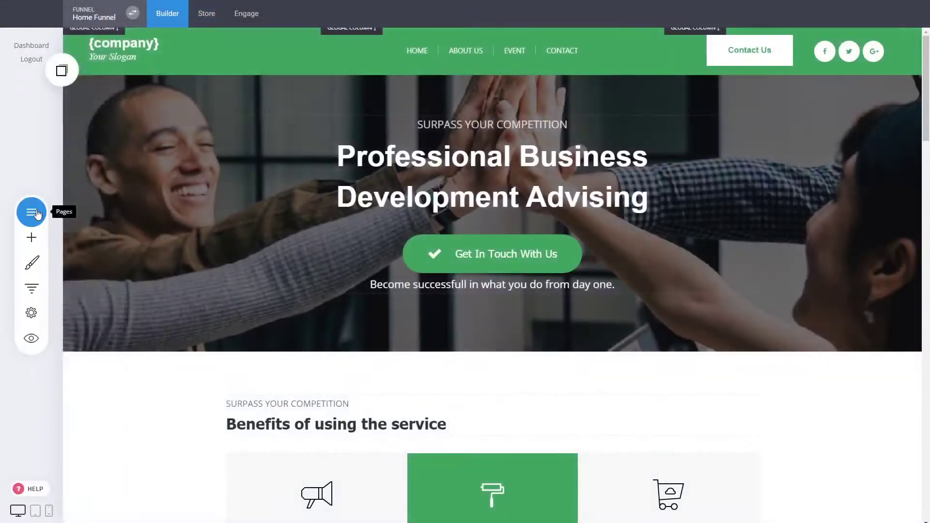
{"action": "left_click", "coordinate": [31, 211]}
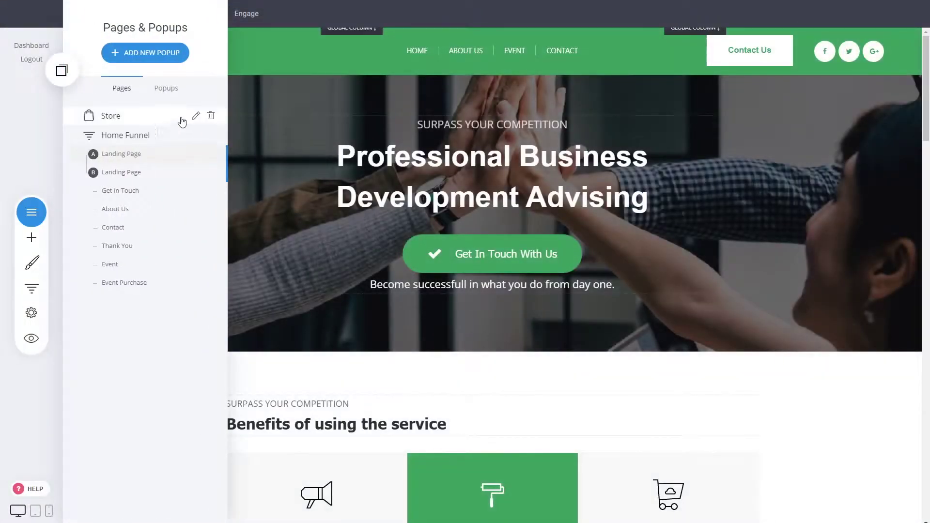
{"action": "left_click", "coordinate": [196, 117]}
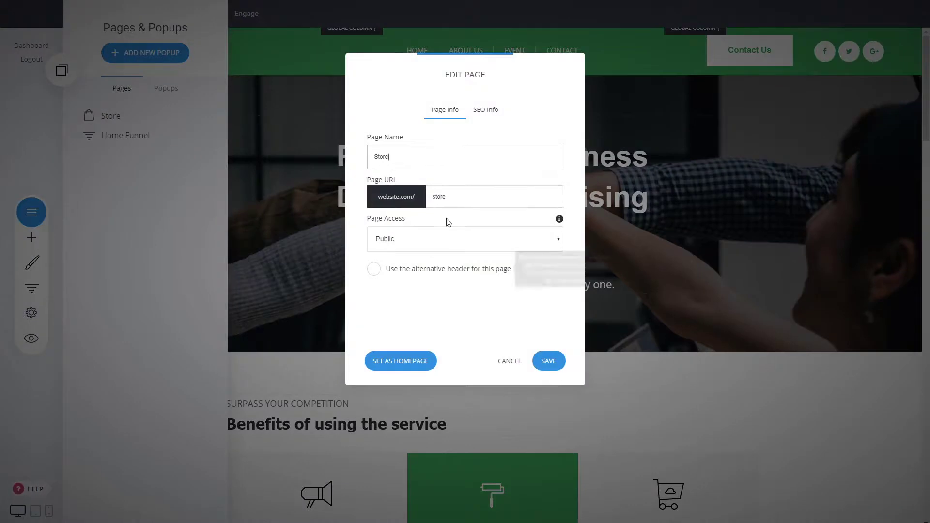
{"action": "left_click", "coordinate": [507, 361]}
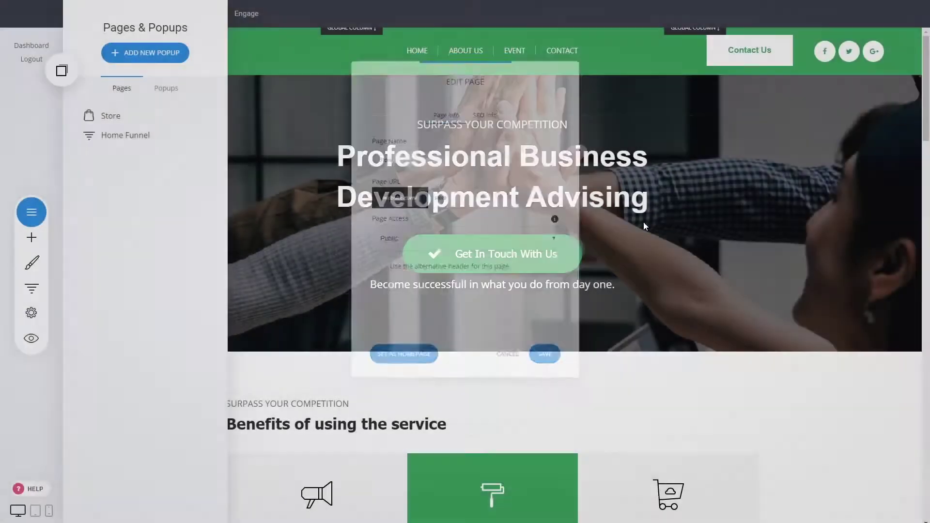
- Add a Store link after Contact in the green header menu, save, and preview the site
{"action": "left_click", "coordinate": [421, 52]}
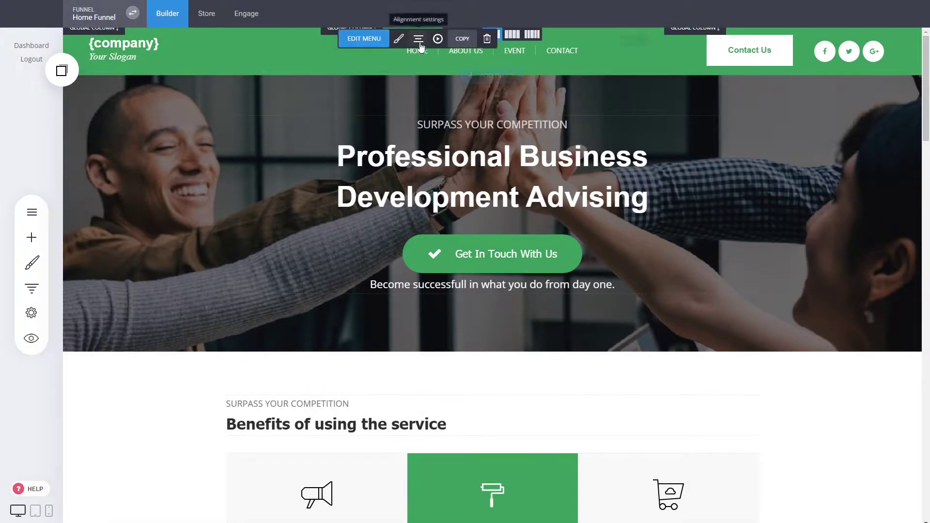
{"action": "left_click", "coordinate": [373, 39]}
{"action": "left_click", "coordinate": [766, 76]}
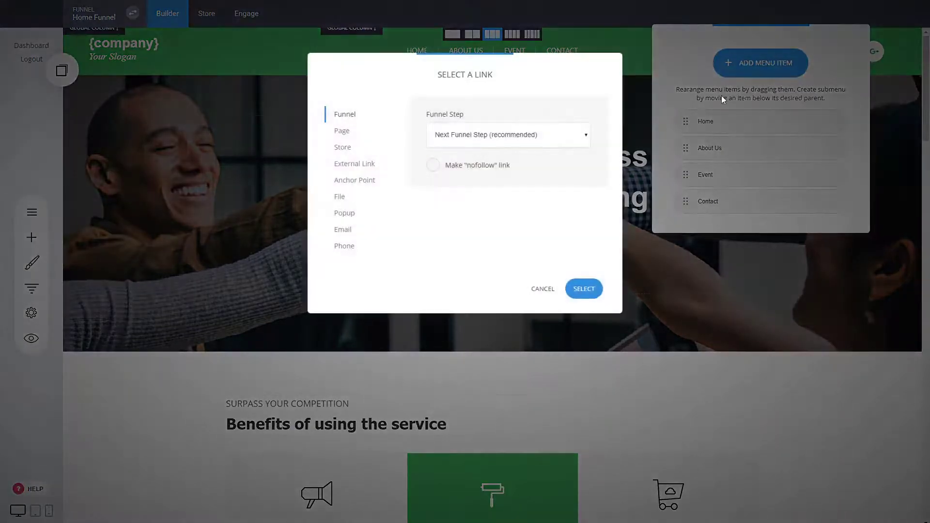
{"action": "left_click", "coordinate": [357, 148]}
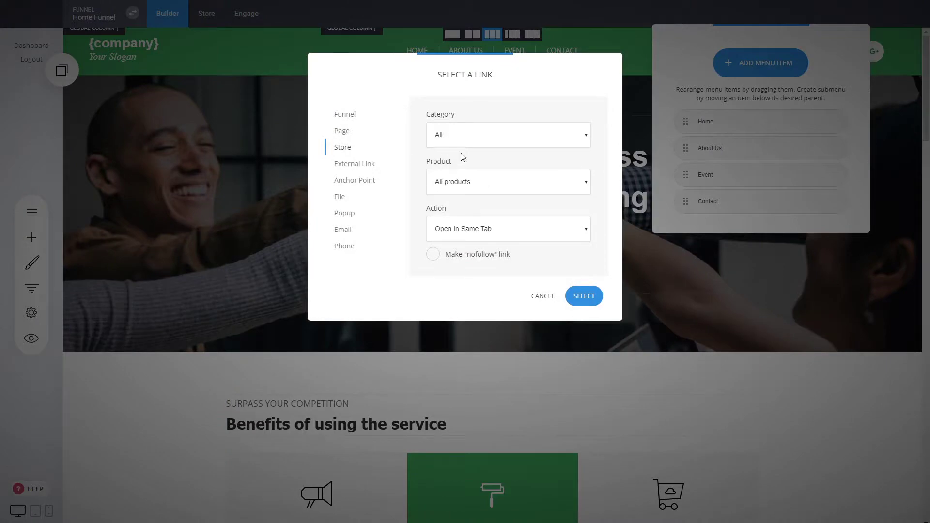
{"action": "left_click", "coordinate": [587, 296]}
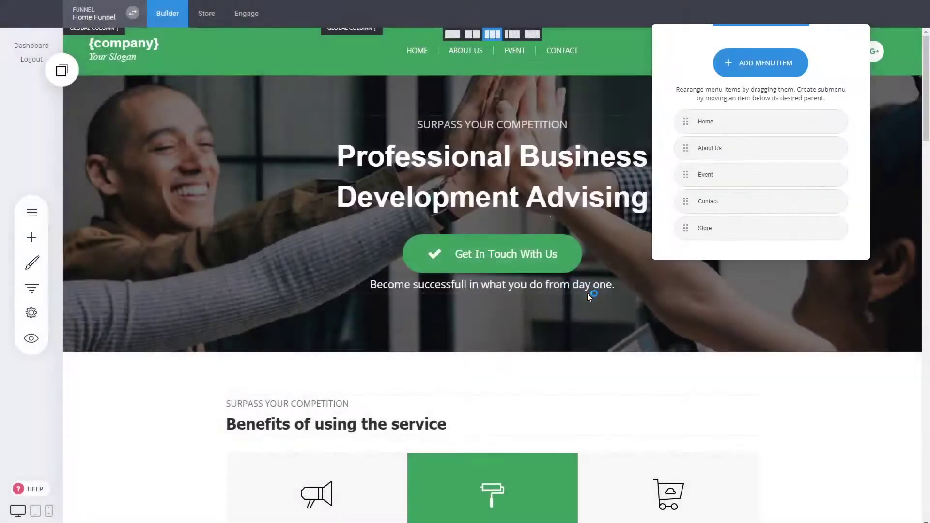
{"action": "left_click", "coordinate": [465, 14]}
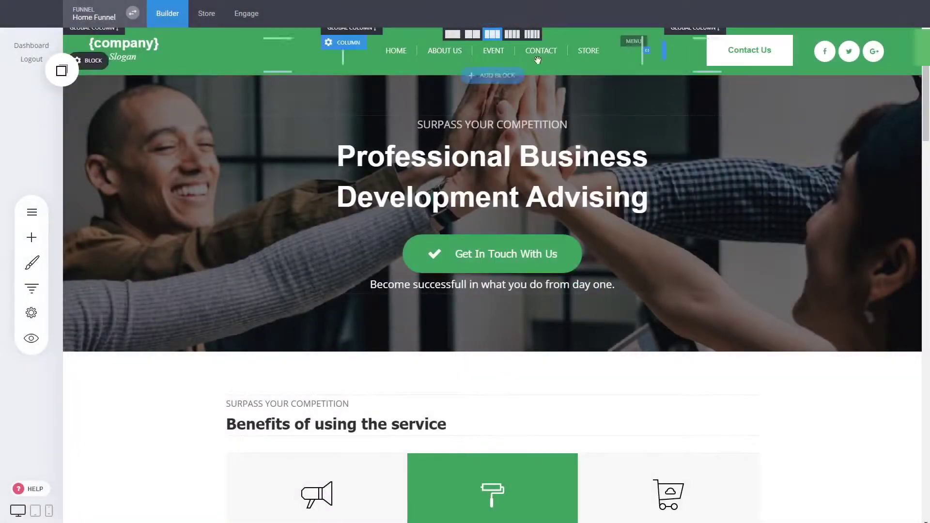
{"action": "left_click", "coordinate": [31, 338]}
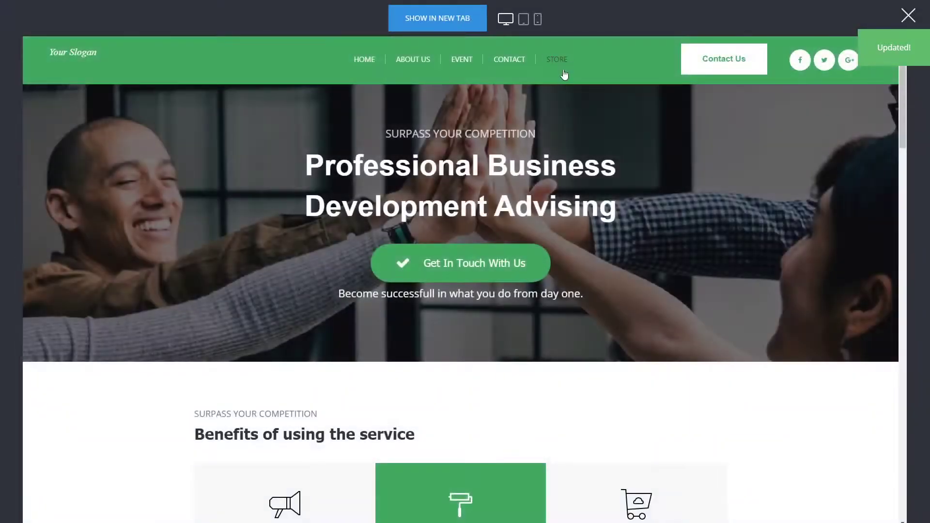
- Add the S. Restaurant Theme ($39.90) to the cart from the Store page, then exit the preview
{"action": "left_click", "coordinate": [561, 62]}
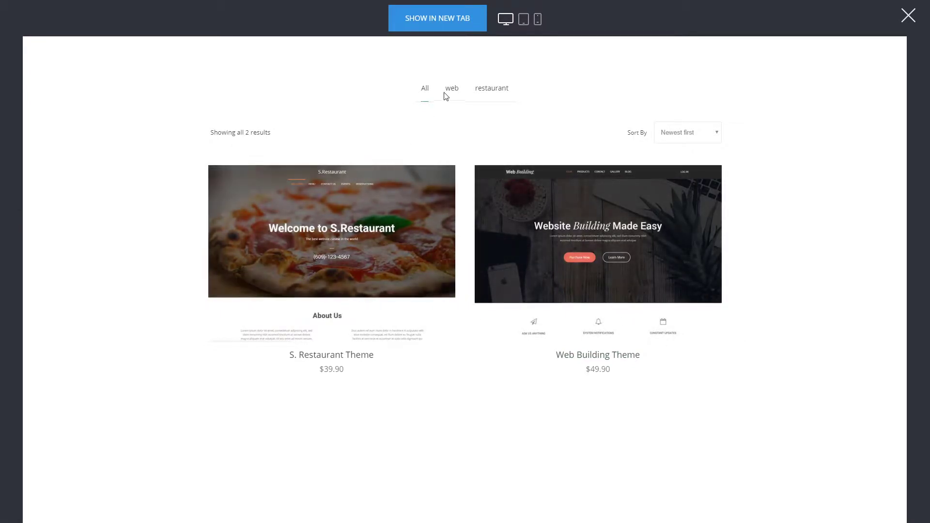
{"action": "left_click", "coordinate": [389, 272]}
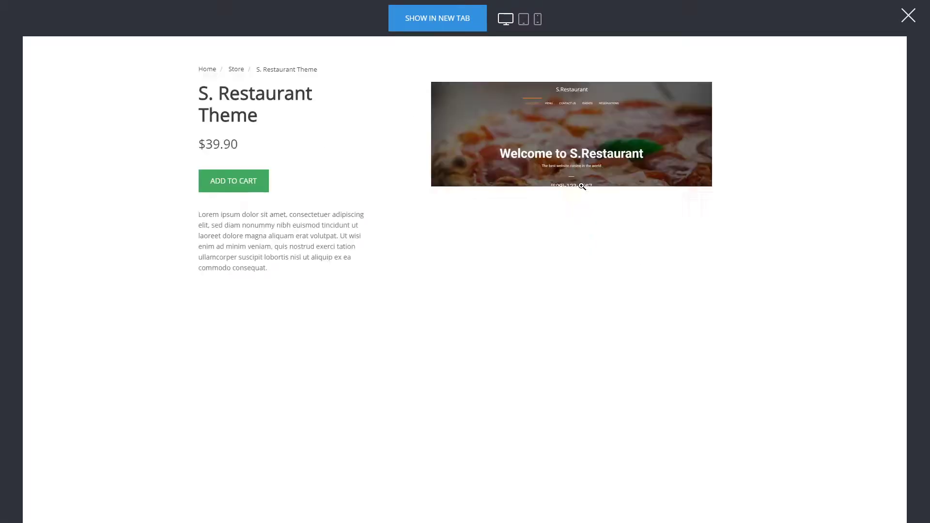
{"action": "left_click", "coordinate": [257, 182]}
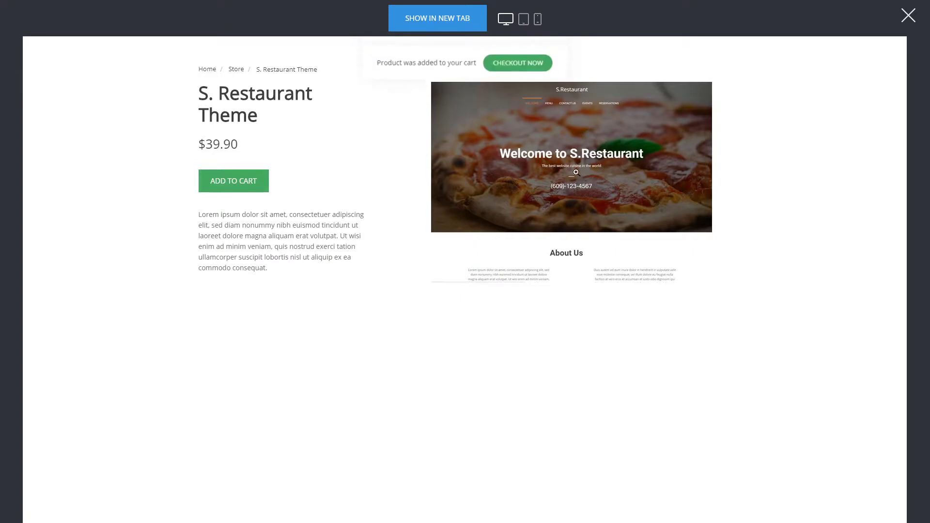
{"action": "left_click", "coordinate": [540, 60]}
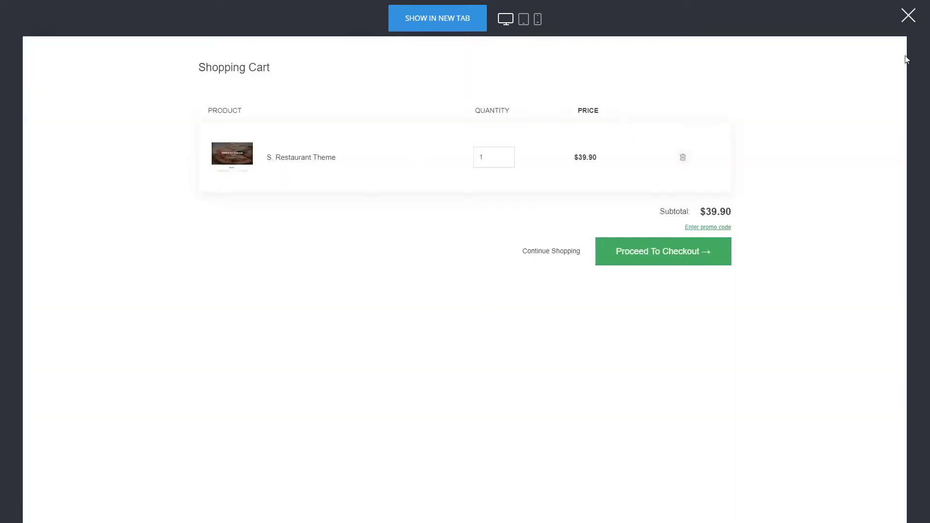
{"action": "left_click", "coordinate": [912, 19]}
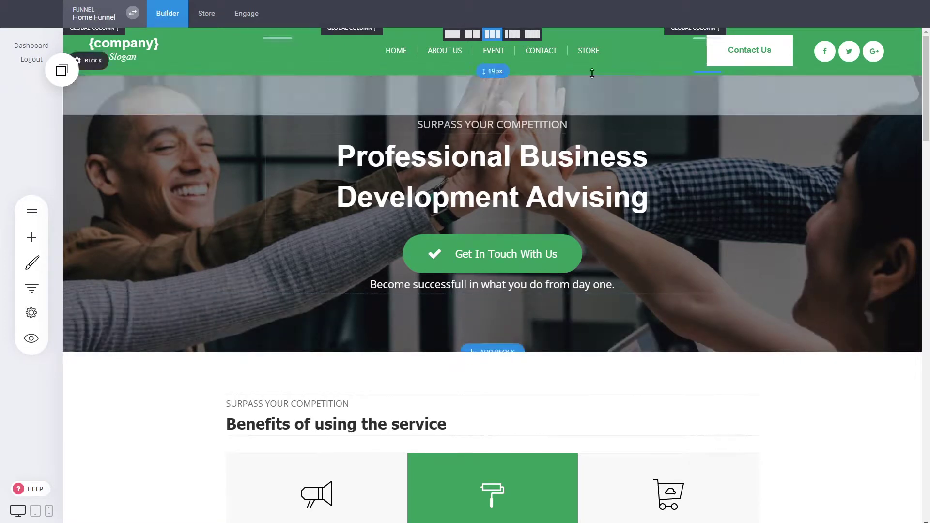
- Place the copied dark footer below the GET IN TOUCH section and save the Landing Page
{"action": "left_click", "coordinate": [32, 289]}
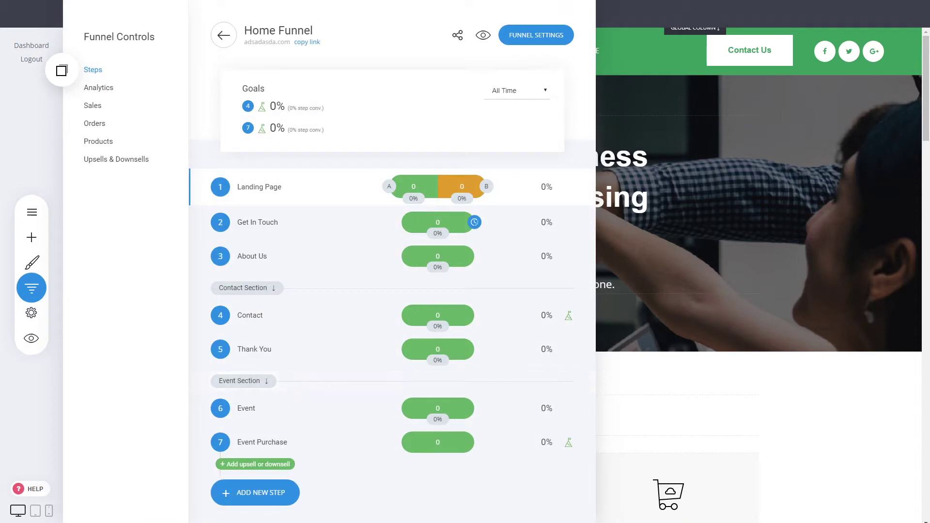
{"action": "left_click", "coordinate": [775, 242]}
{"action": "left_click_drag", "start_coordinate": [926, 116], "coordinate": [929, 499]}
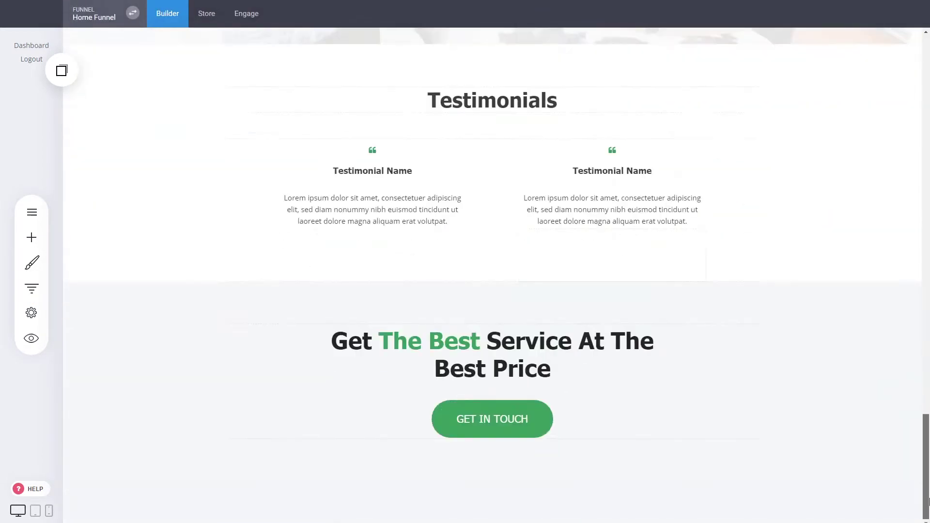
{"action": "left_click", "coordinate": [62, 70]}
{"action": "left_click_drag", "start_coordinate": [96, 118], "coordinate": [428, 432]}
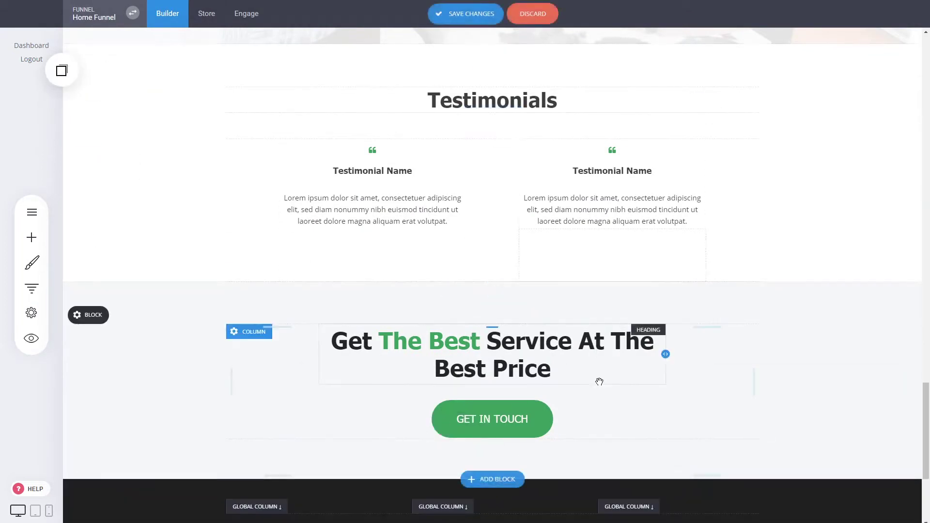
{"action": "scroll", "coordinate": [599, 381], "scroll_direction": "down", "scroll_amount": 5}
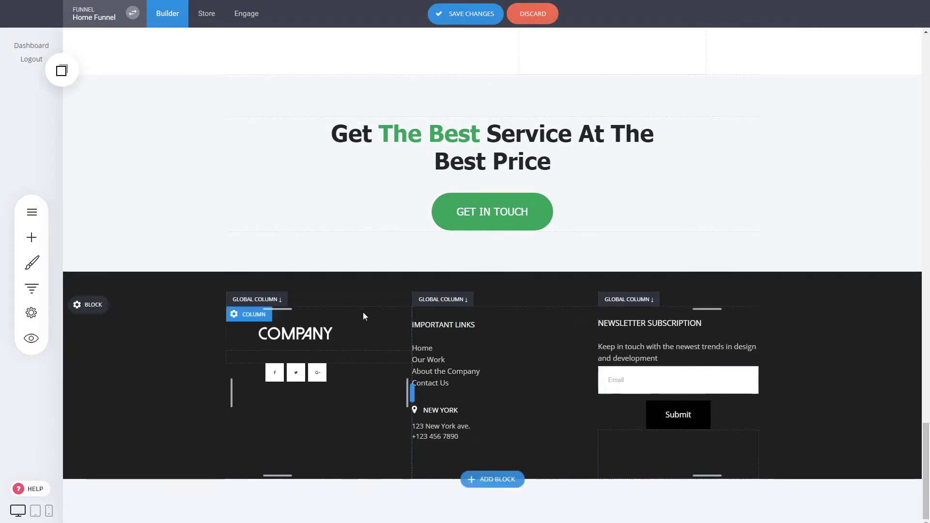
{"action": "left_click_drag", "start_coordinate": [925, 445], "coordinate": [926, 59]}
{"action": "key", "text": "ctrl+s"}
{"action": "scroll", "coordinate": [786, 203], "scroll_direction": "up", "scroll_amount": 1}
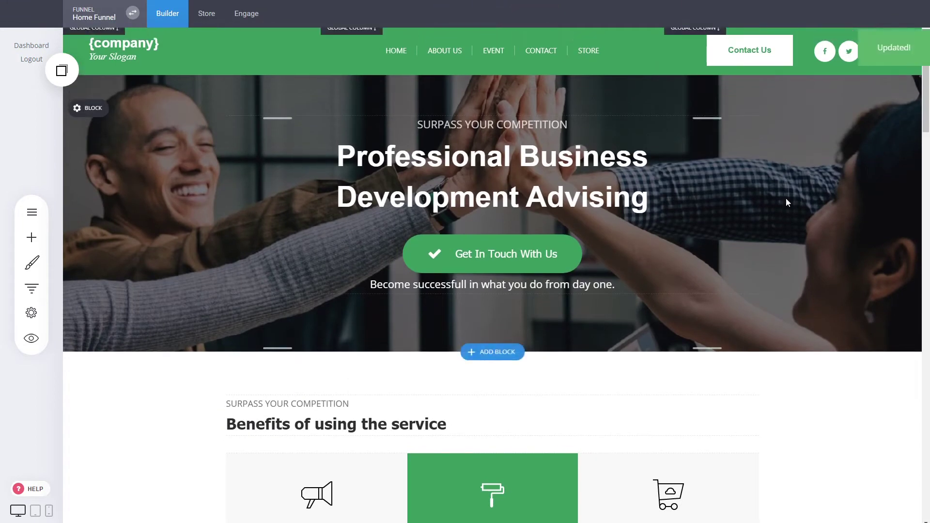